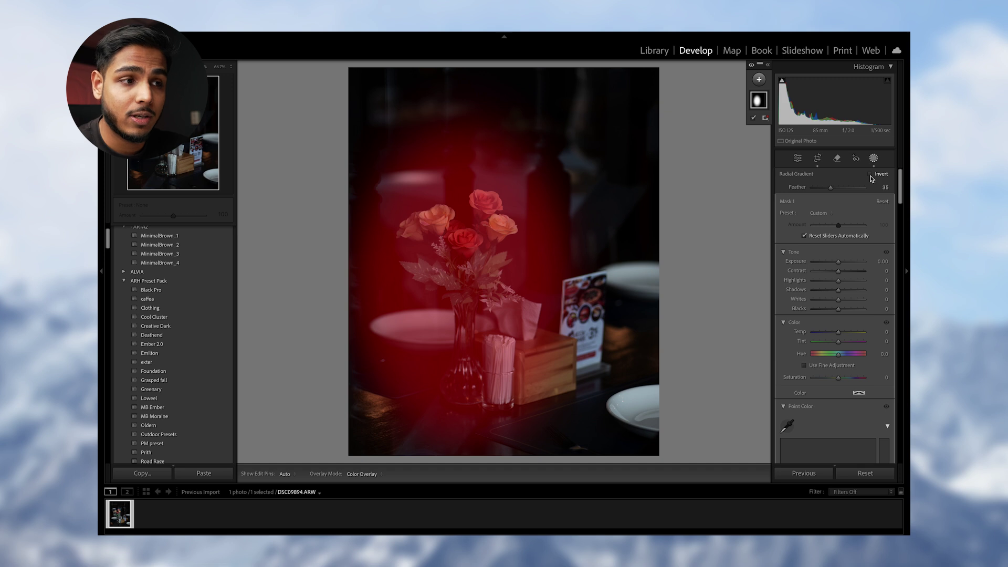
Step: Invert the radial gradient mask around the flowers and set its Shadows to -22 and Highlights to -13
left_click(870, 175)
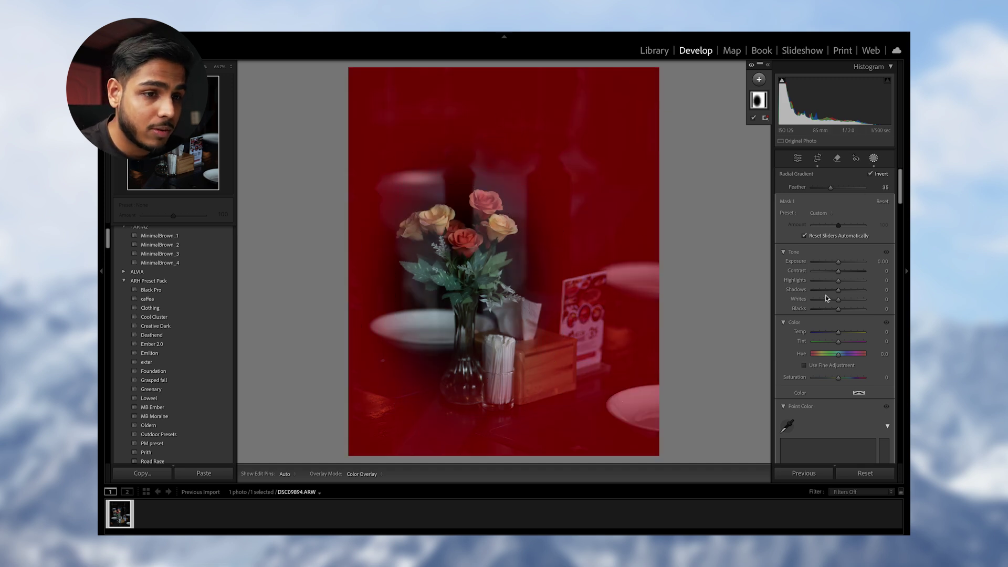
left_click_drag(839, 292, 841, 292)
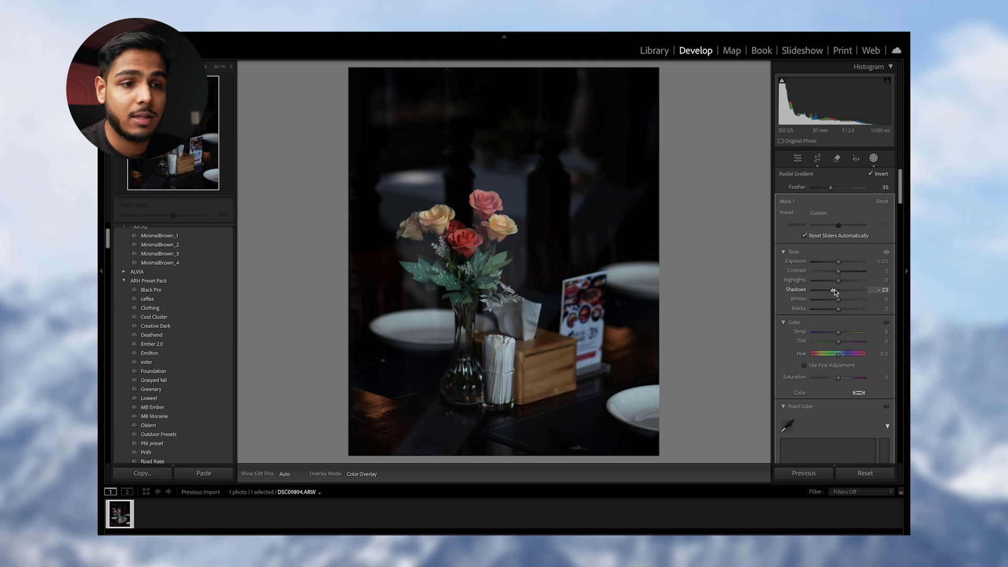
left_click_drag(838, 281, 836, 282)
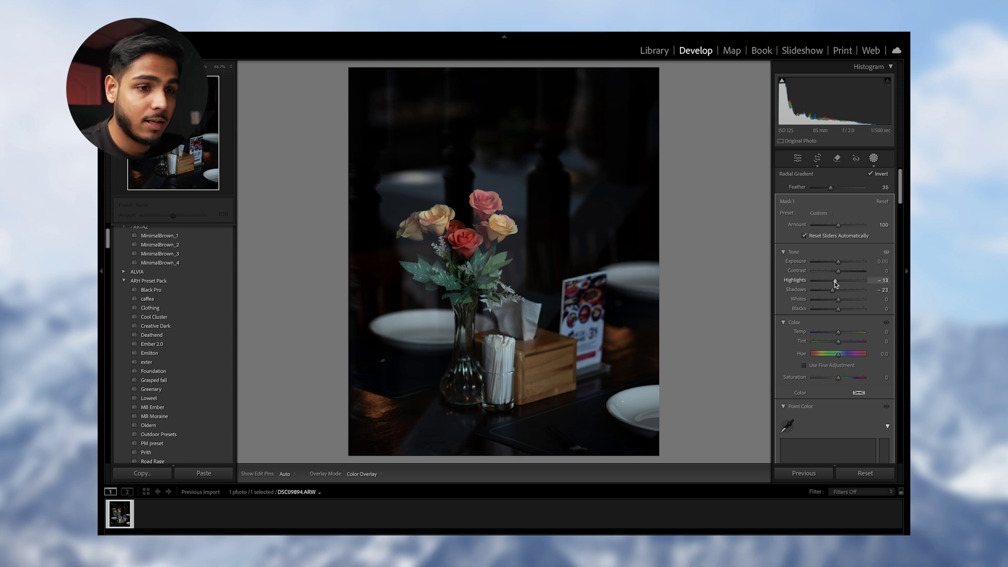
left_click_drag(835, 284, 837, 284)
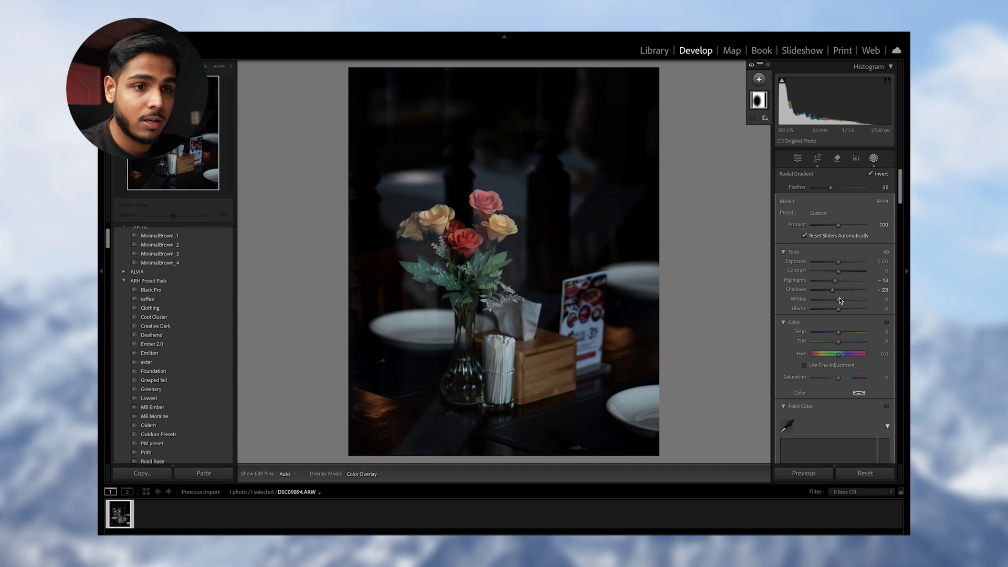
left_click_drag(832, 290, 834, 290)
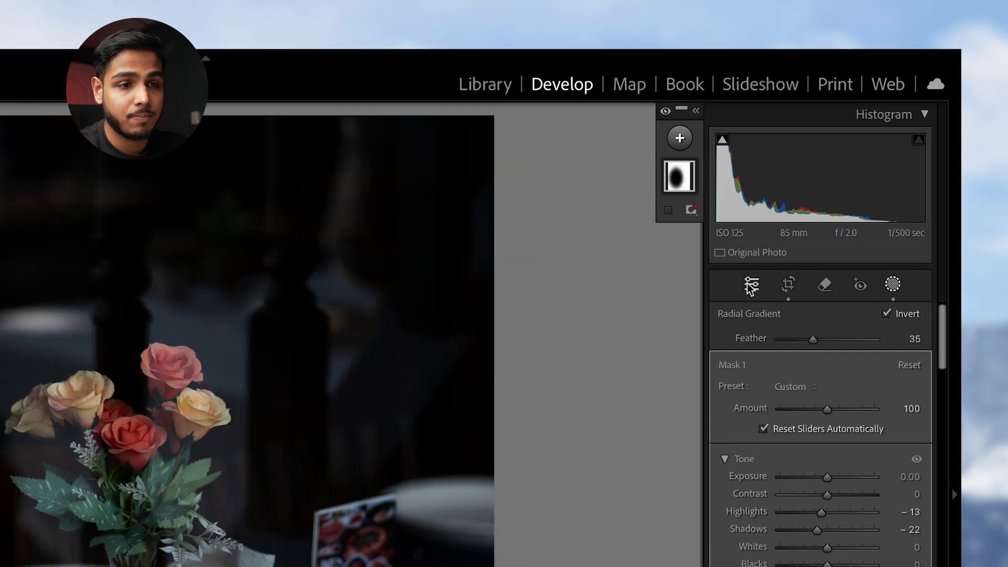
left_click(752, 286)
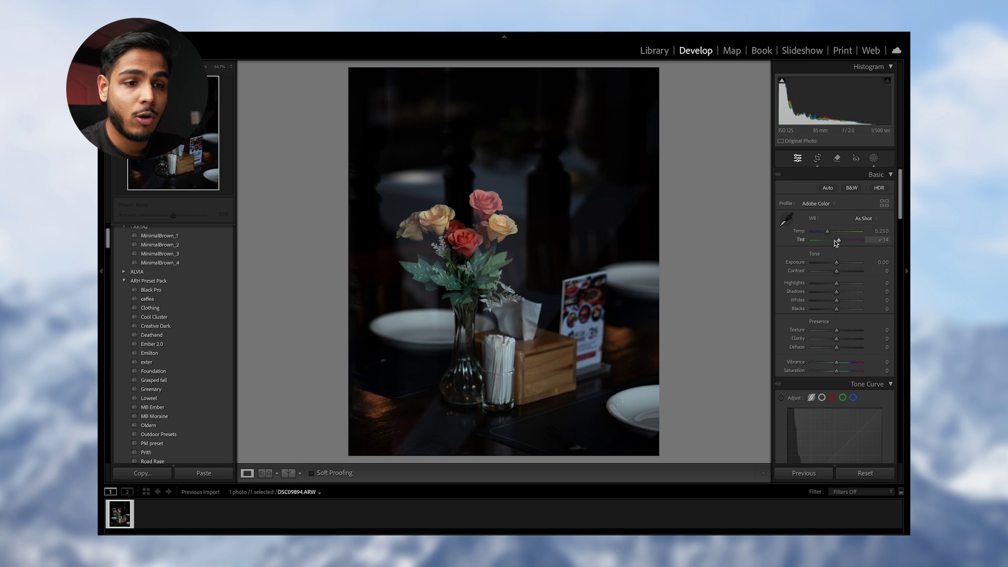
Step: Shape the parametric tone curve by setting Darks to -14 and Lights to +21
scroll(835, 242, "down", 5)
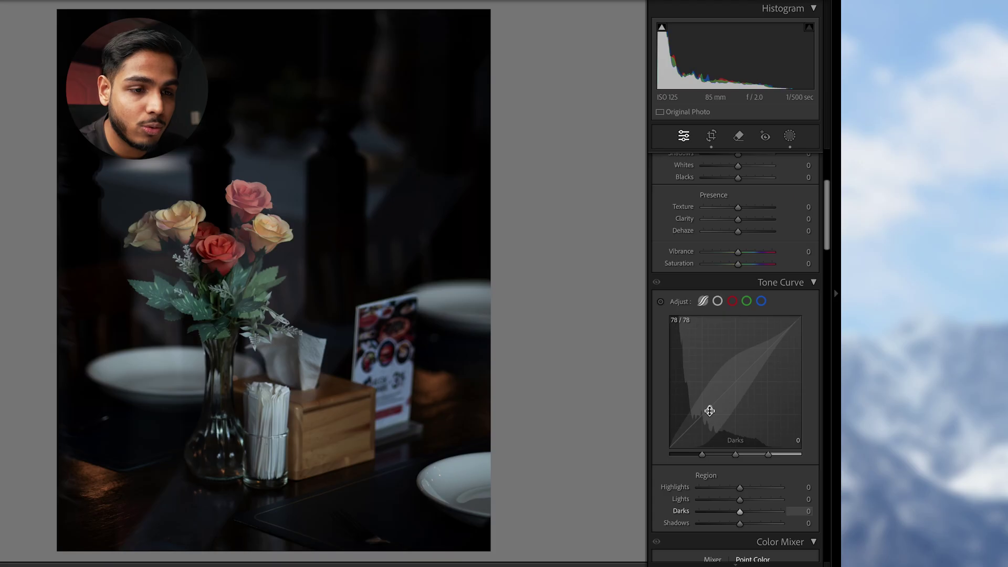
left_click_drag(709, 411, 712, 419)
left_click_drag(748, 373, 756, 355)
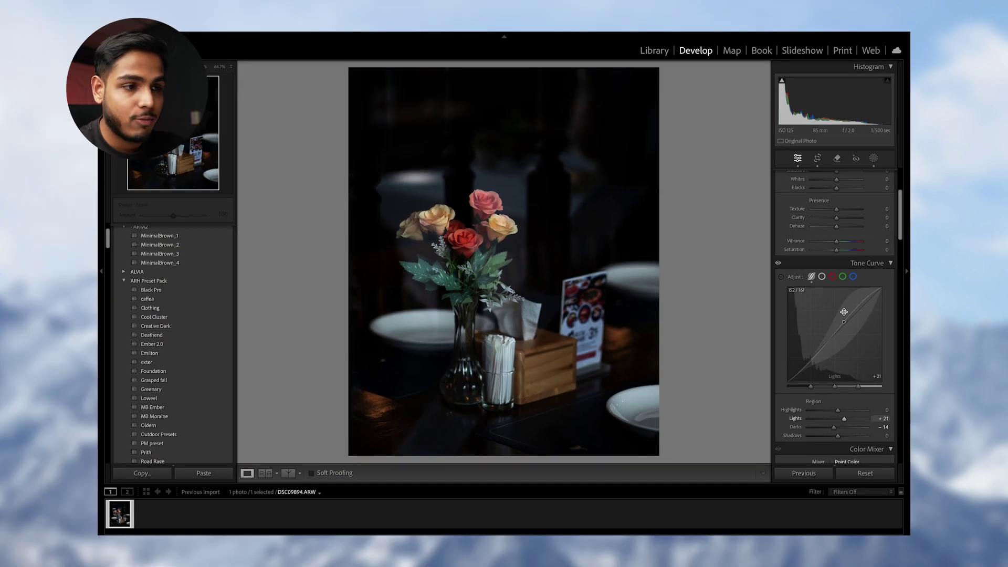
Step: Sample the red rose with the Point Color dropper and set its Hue Shift to -8
scroll(745, 381, "down", 1)
scroll(842, 329, "down", 10)
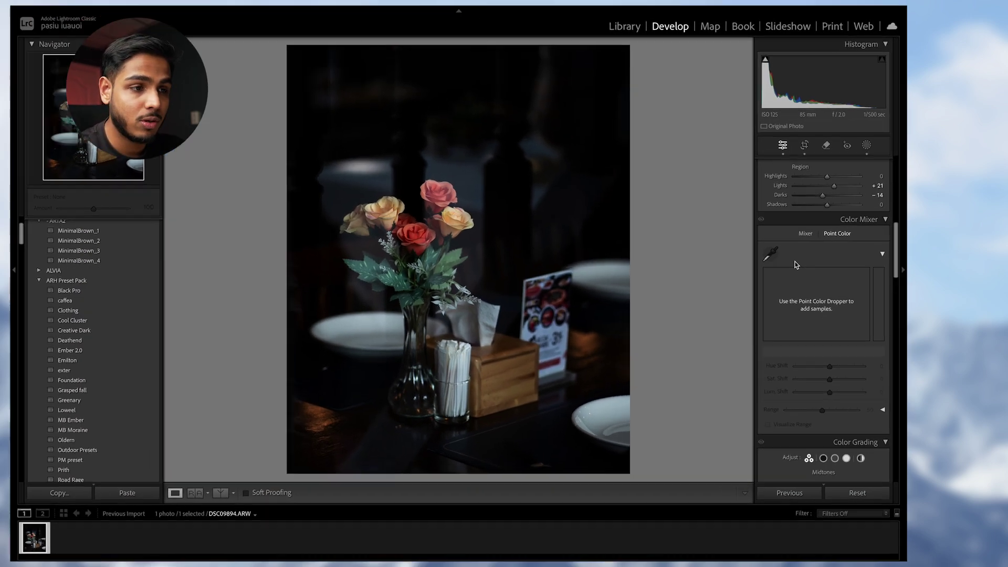
left_click(770, 254)
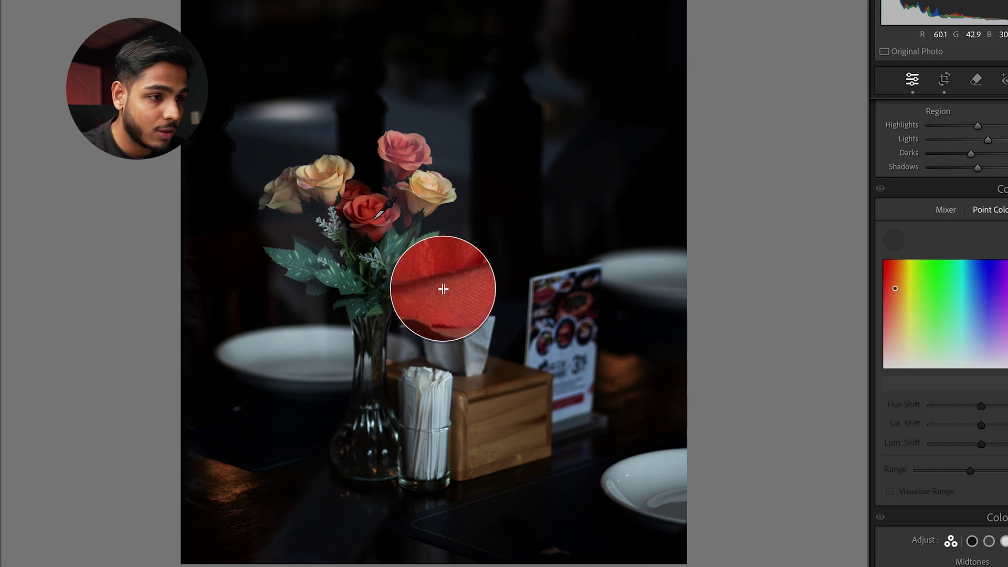
left_click(377, 216)
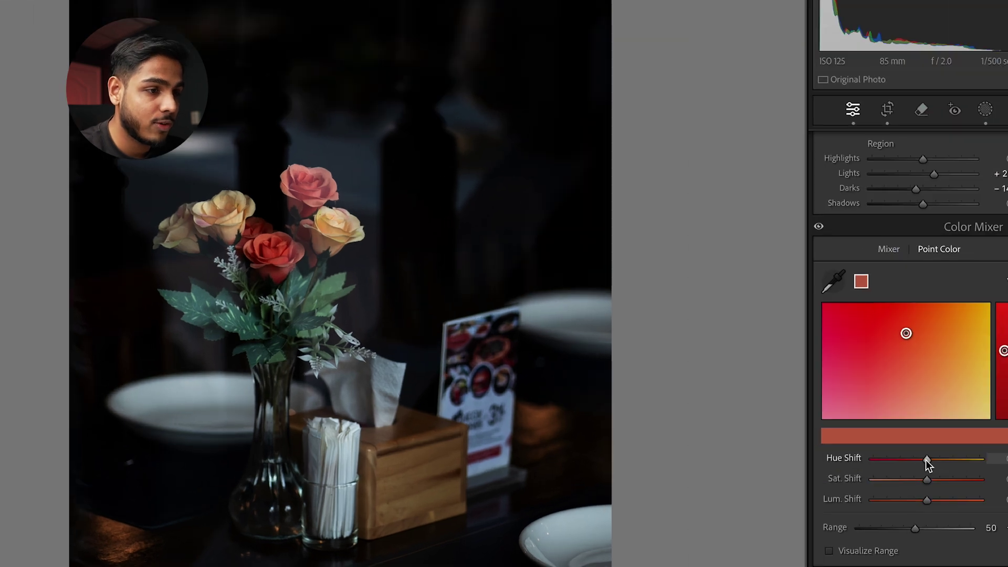
mouse_move(715, 434)
left_mouse_down()
mouse_move(700, 433)
mouse_move(714, 432)
left_mouse_up()
left_click_drag(924, 459, 938, 460)
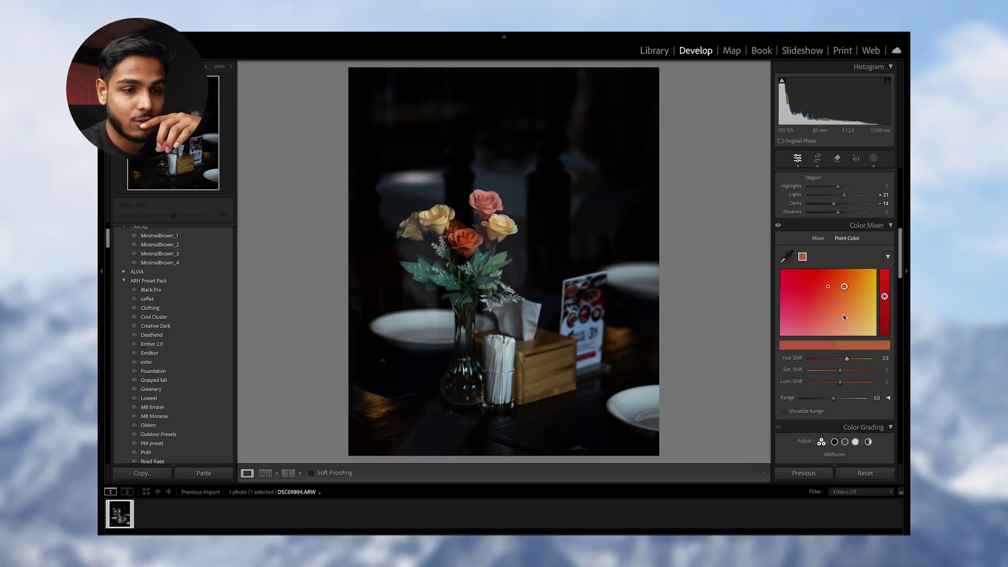
mouse_move(849, 357)
left_mouse_down()
mouse_move(823, 361)
mouse_move(886, 360)
mouse_move(839, 359)
left_mouse_up()
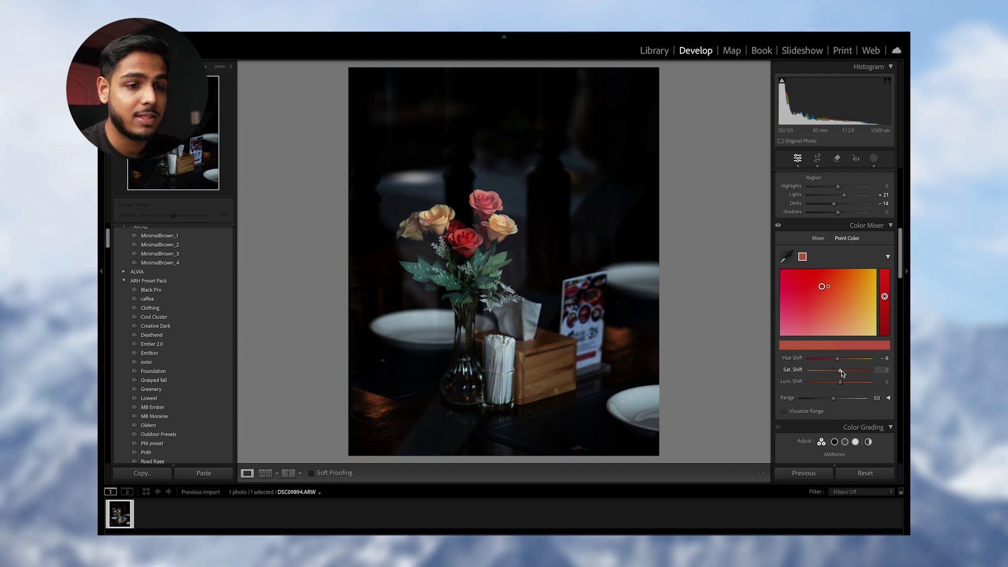
Step: Try a saturation shift on the red rose sample, reset it, and set the Luminance Shift to 20
mouse_move(841, 373)
left_mouse_down()
mouse_move(832, 373)
mouse_move(845, 374)
left_mouse_up()
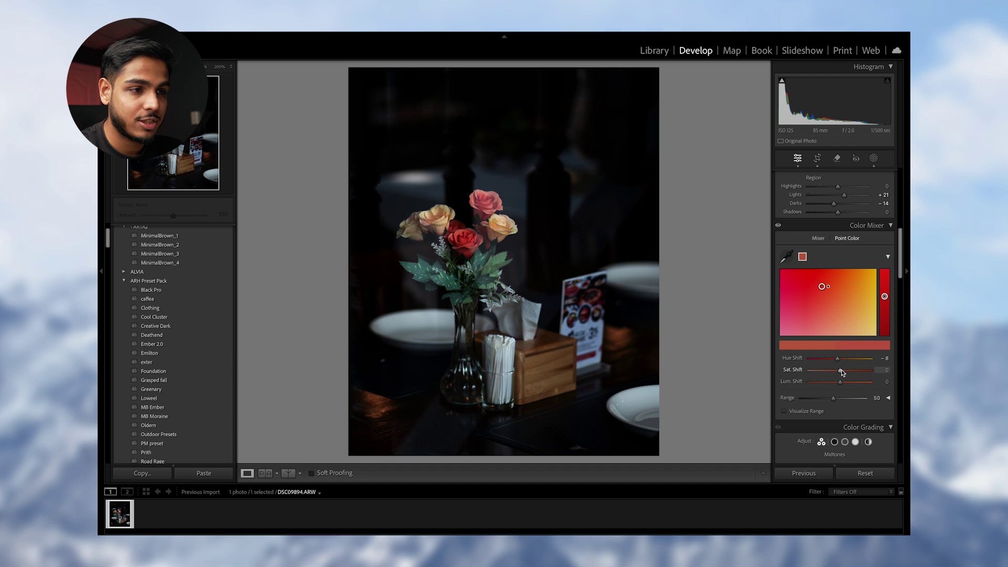
double_click(847, 371)
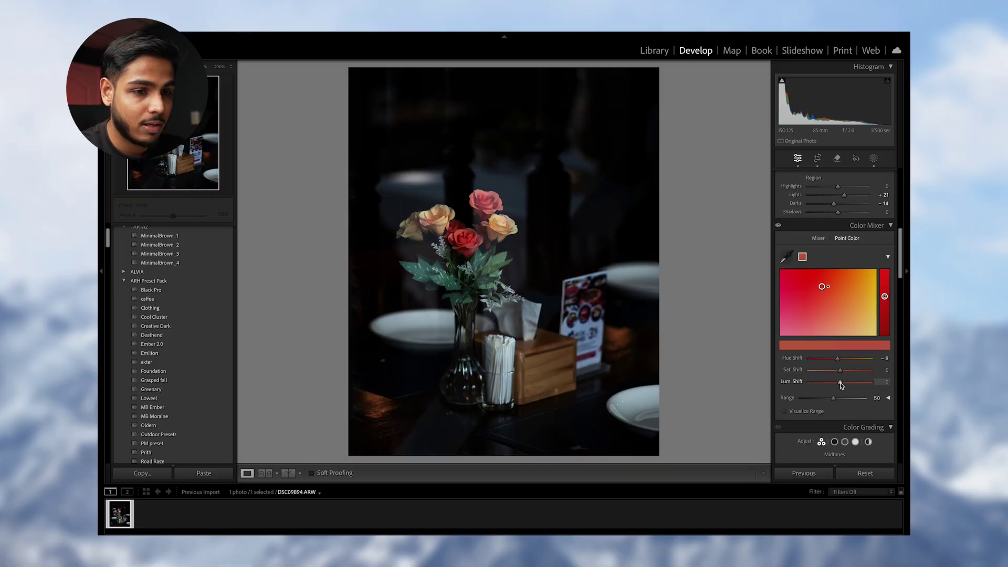
left_click_drag(840, 382, 846, 382)
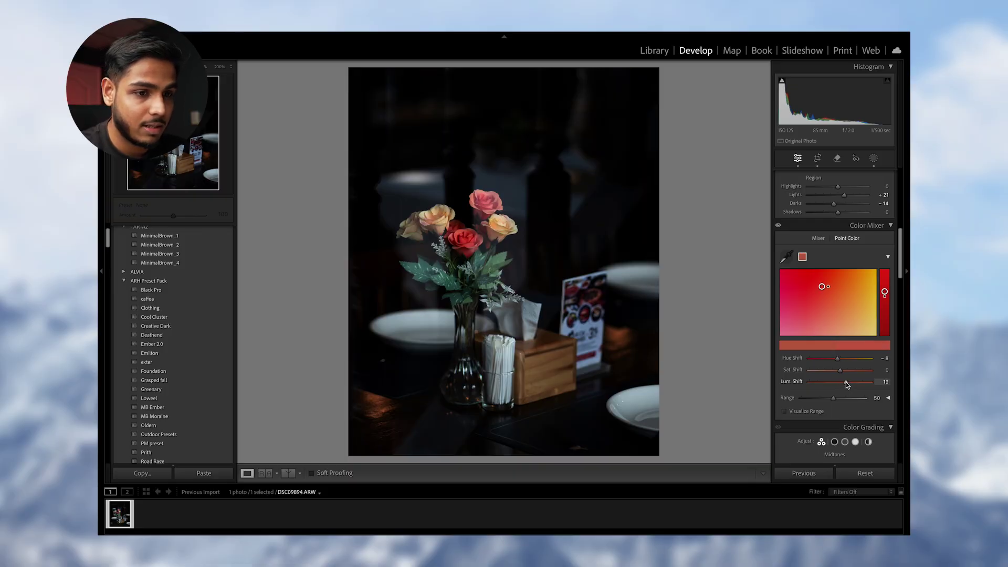
left_click_drag(846, 382, 847, 382)
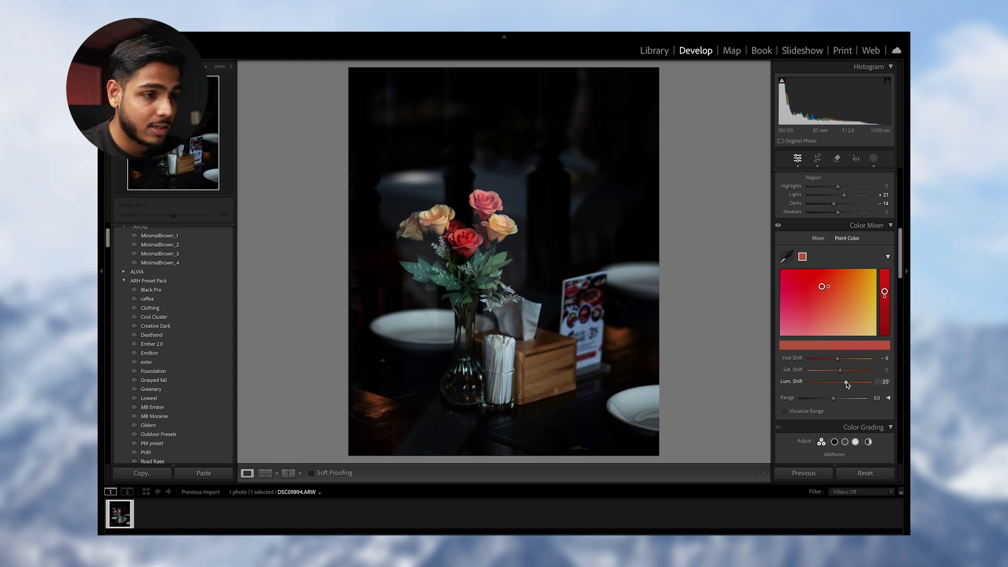
left_click(462, 238)
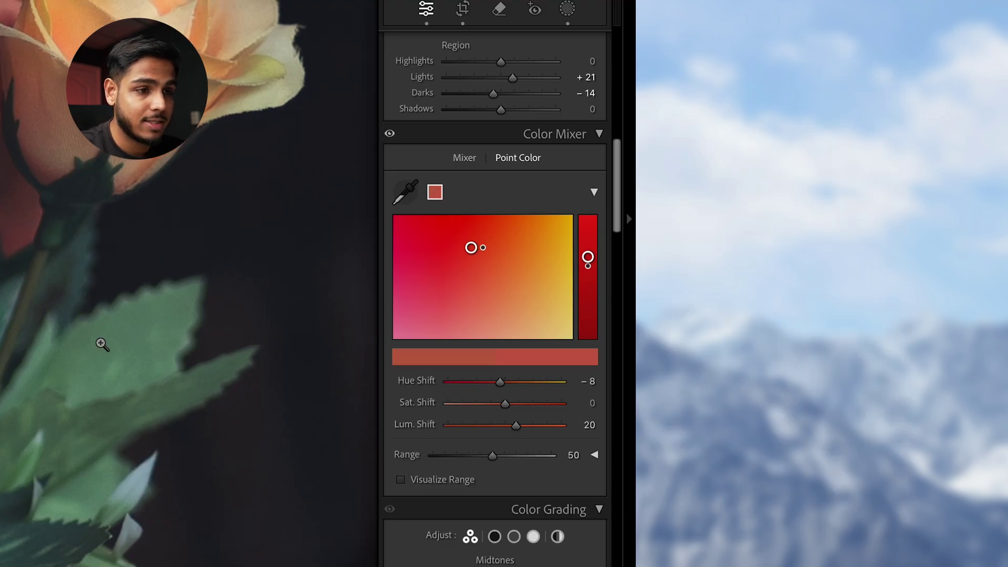
left_click(101, 344)
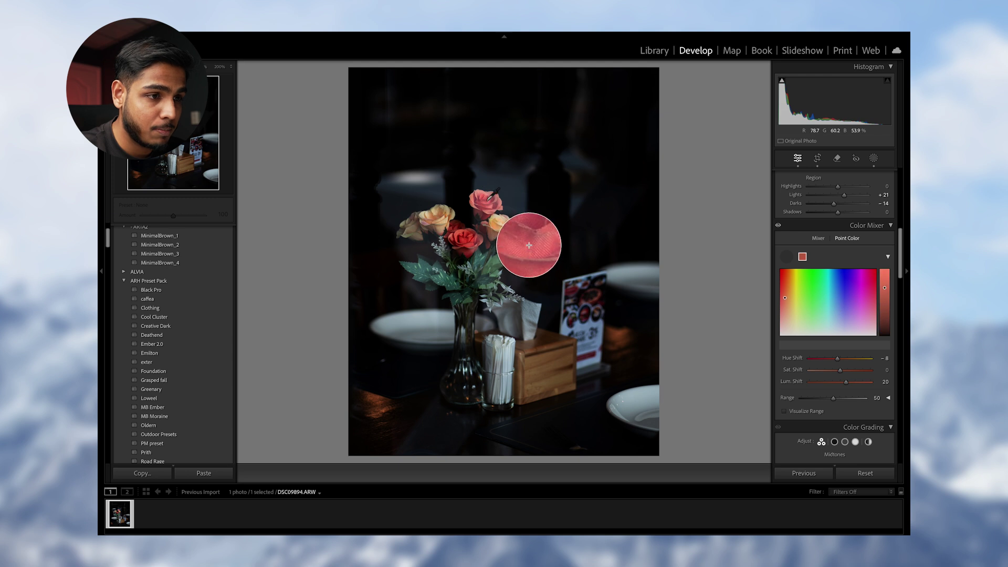
Step: Sample the pink rose with the Point Color dropper and set its Hue Shift to -12
left_click(526, 237)
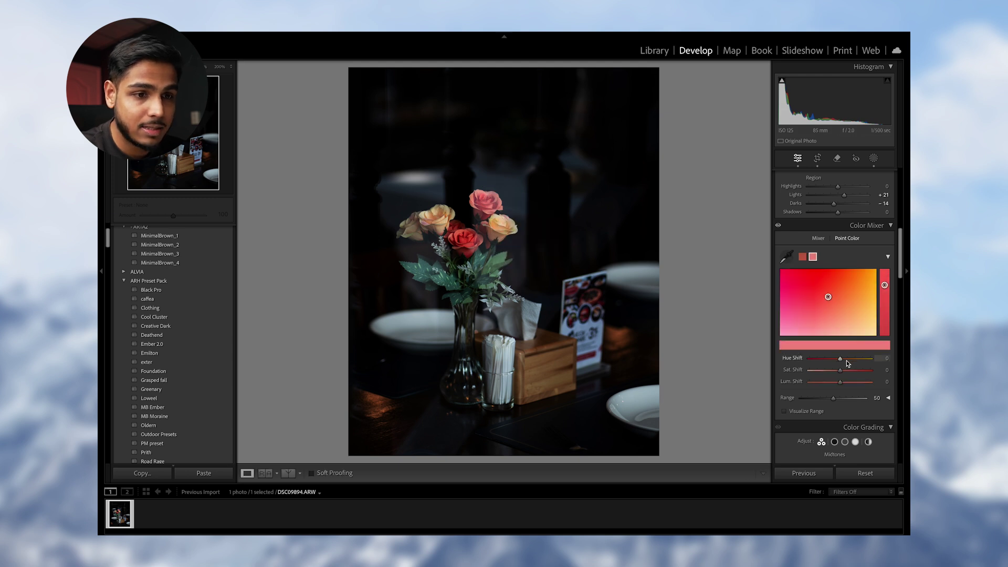
mouse_move(840, 358)
left_mouse_down()
mouse_move(855, 358)
mouse_move(832, 361)
left_mouse_up()
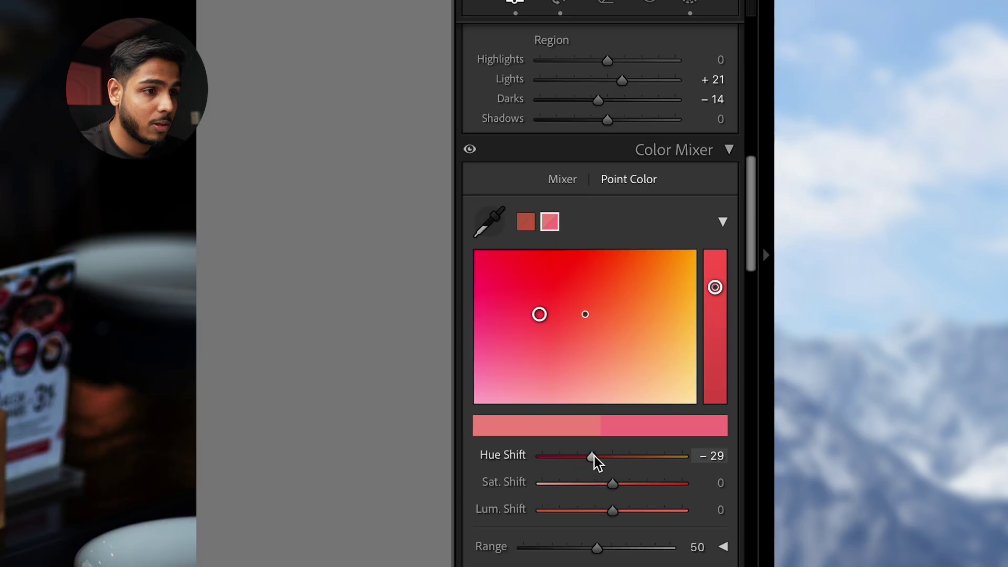
left_click_drag(833, 359, 834, 358)
left_click_drag(601, 460, 609, 460)
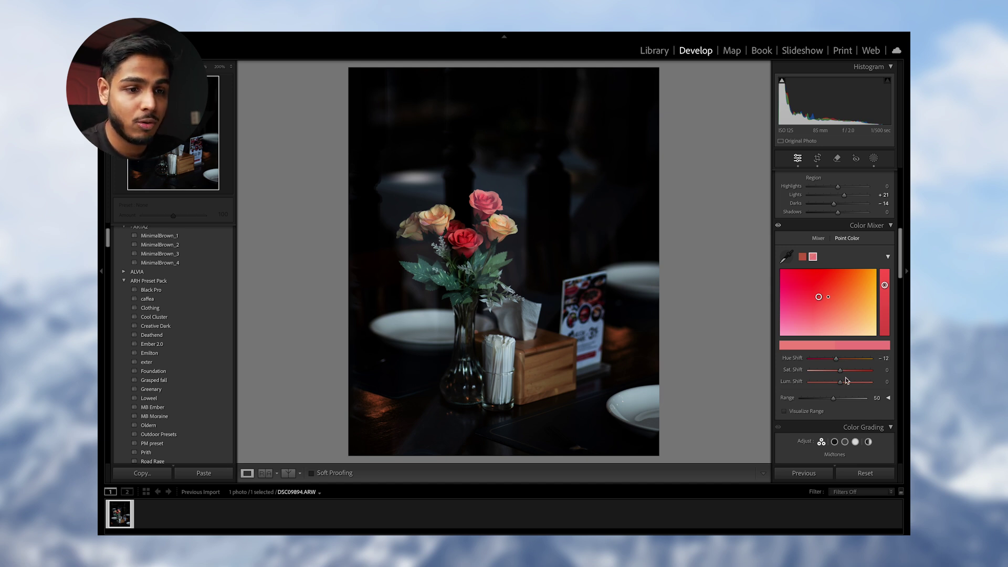
Step: Try a saturation shift of 14 on the pink rose sample, reset it, and set the Luminance Shift to 14
left_click_drag(841, 371, 846, 372)
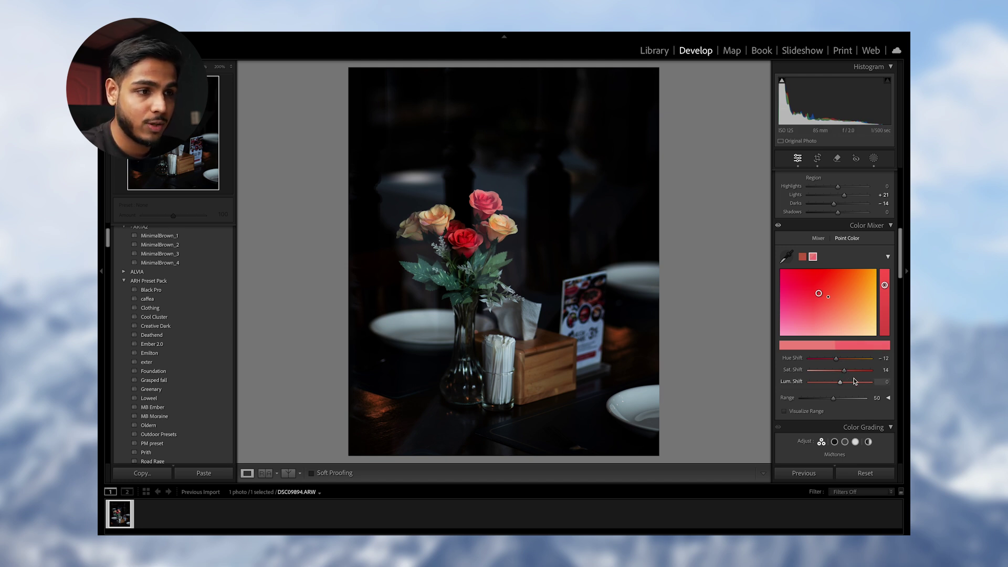
double_click(844, 371)
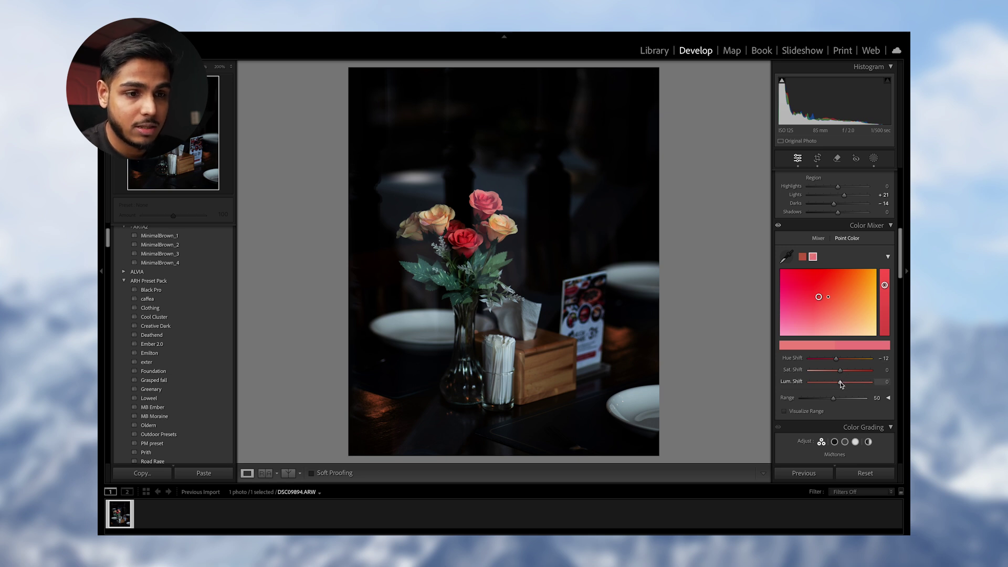
left_click_drag(841, 382, 846, 385)
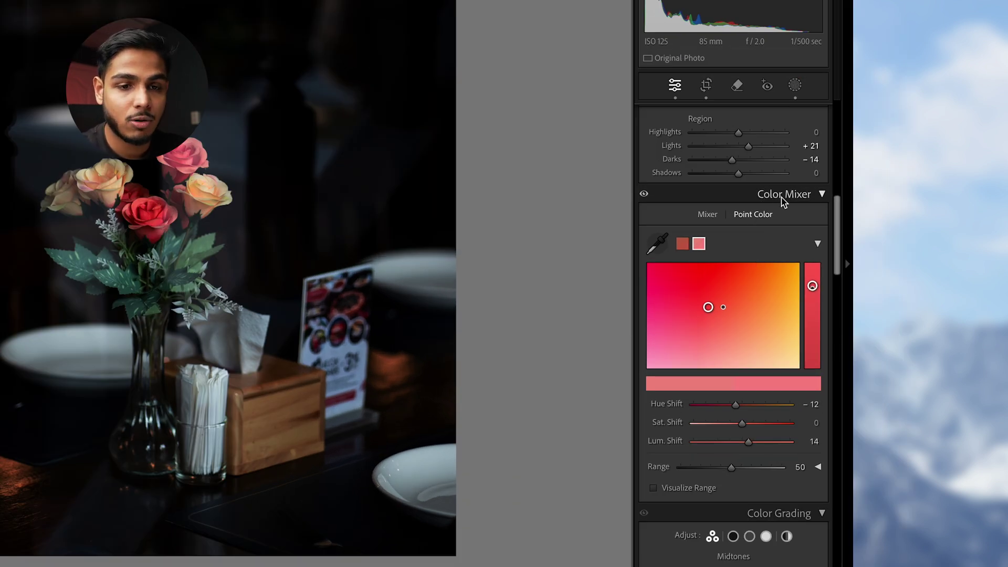
Step: Color grade the shadows to a teal hue of 199 with saturation 25, and tint the highlights slightly pink
scroll(750, 269, "down", 3)
scroll(750, 274, "down", 4)
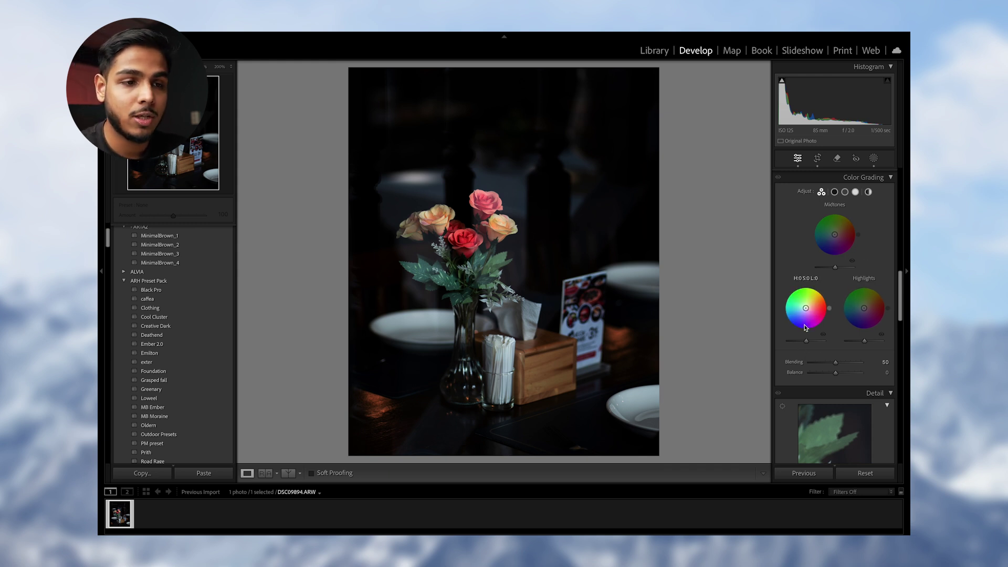
mouse_move(835, 235)
left_mouse_down()
mouse_move(821, 227)
mouse_move(831, 232)
left_mouse_up()
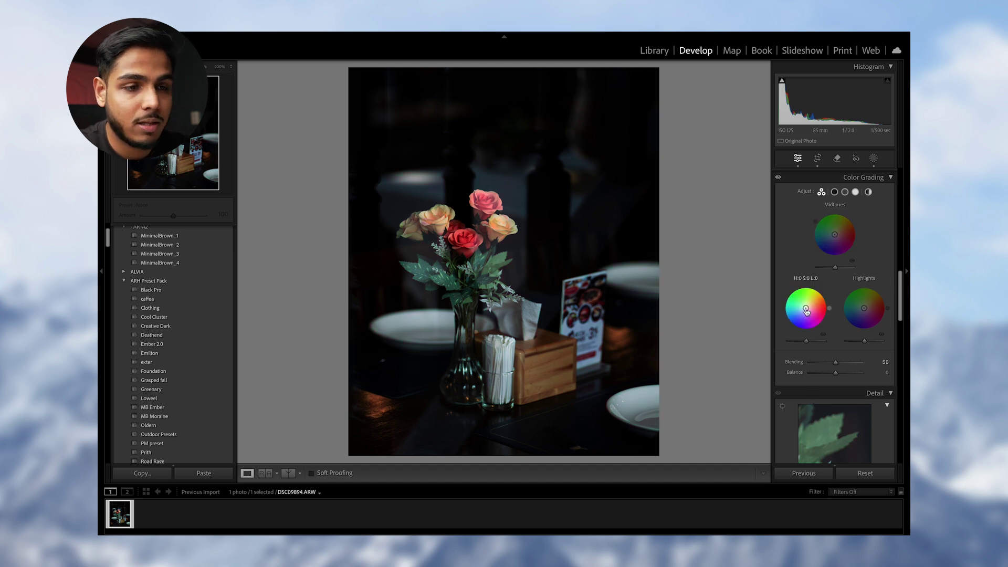
left_click_drag(806, 309, 805, 309)
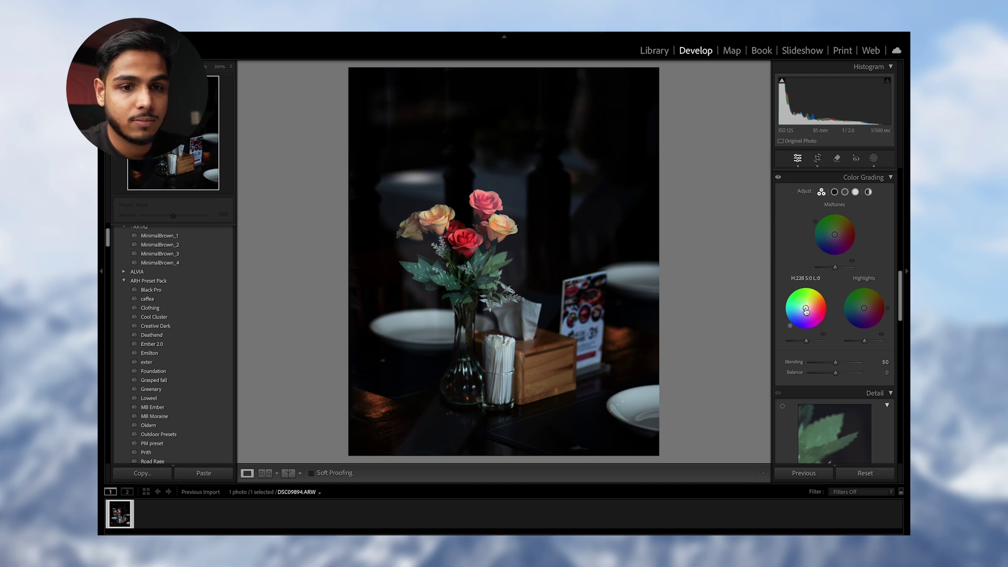
left_click_drag(806, 310, 789, 325)
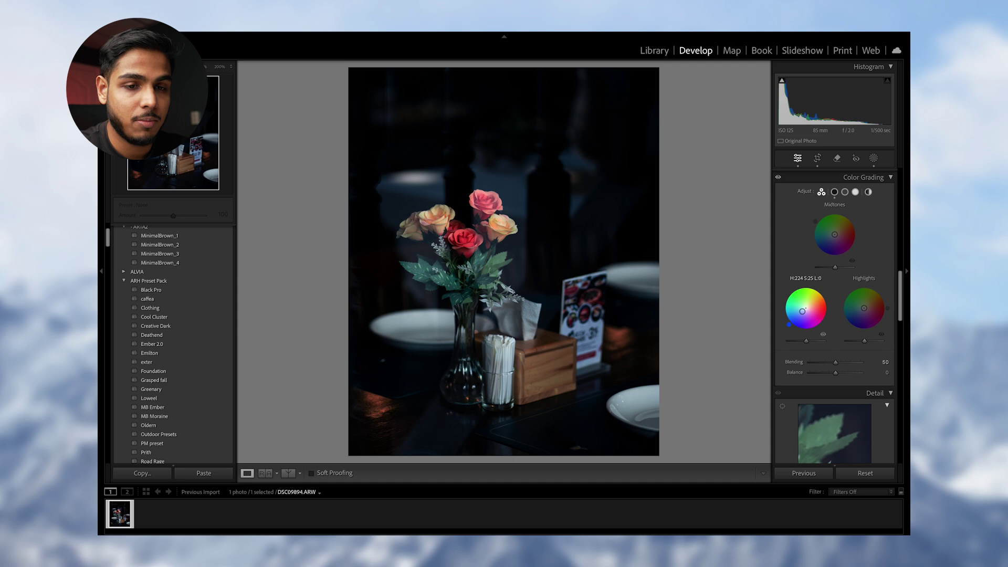
left_click_drag(789, 325, 783, 315)
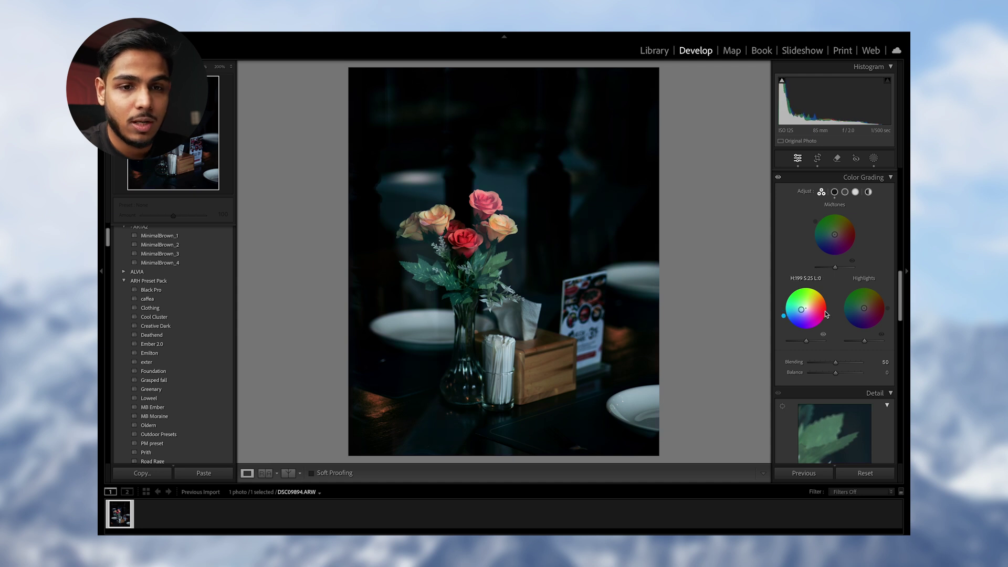
left_click_drag(865, 310, 870, 311)
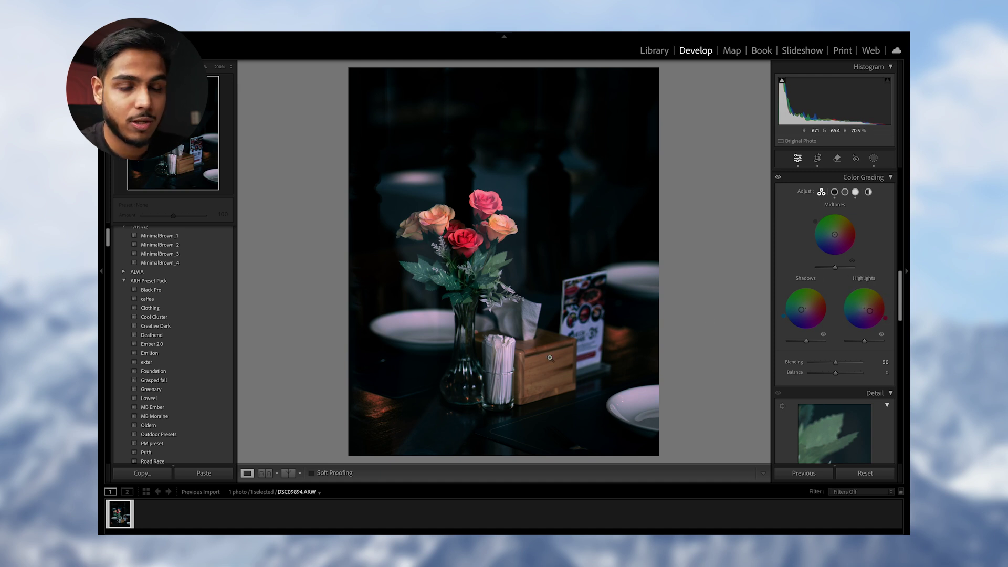
Step: Set the photo's sharpening Amount to 80 and its Masking to 68
scroll(824, 257, "down", 5)
scroll(824, 256, "down", 3)
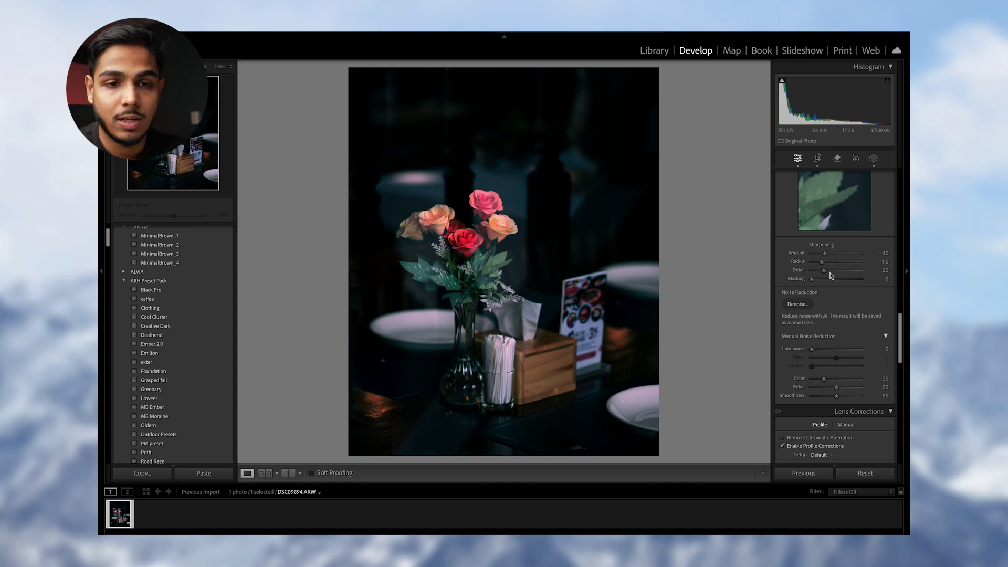
left_click(888, 253)
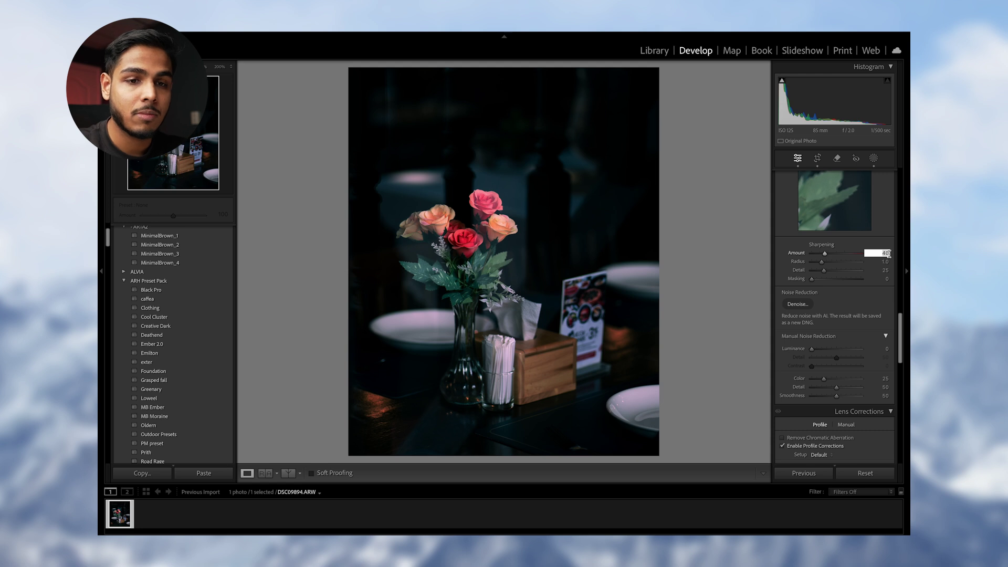
type("80")
key("Return")
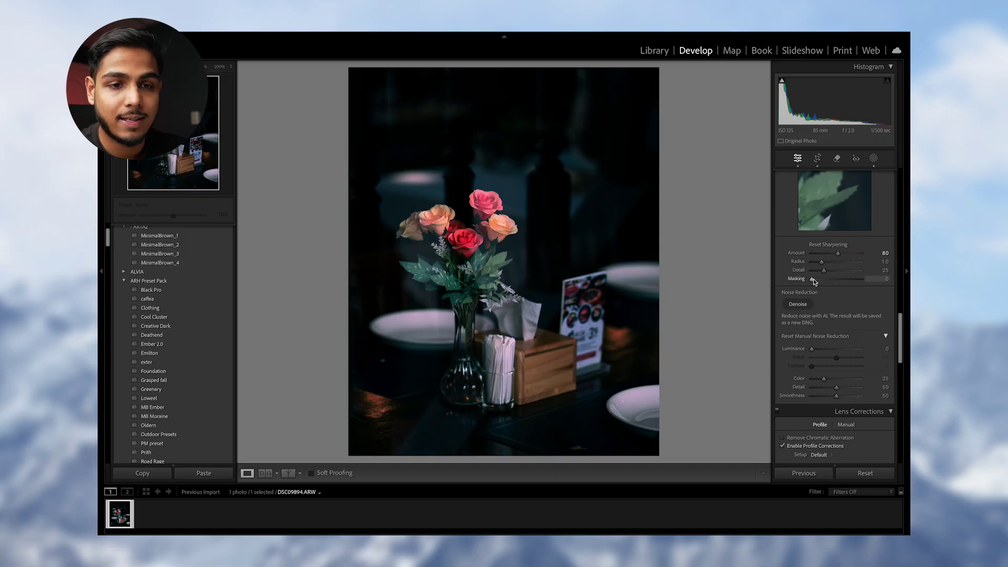
left_click_drag(812, 281, 846, 277)
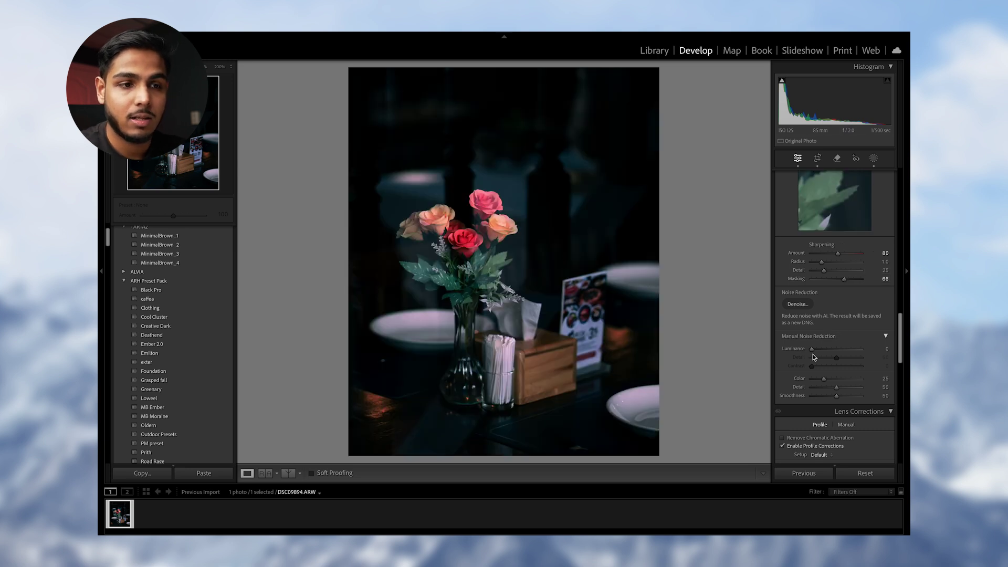
Step: Inspect the roses and leaves at 200% zoom to check the sharpening
scroll(813, 354, "up", 2)
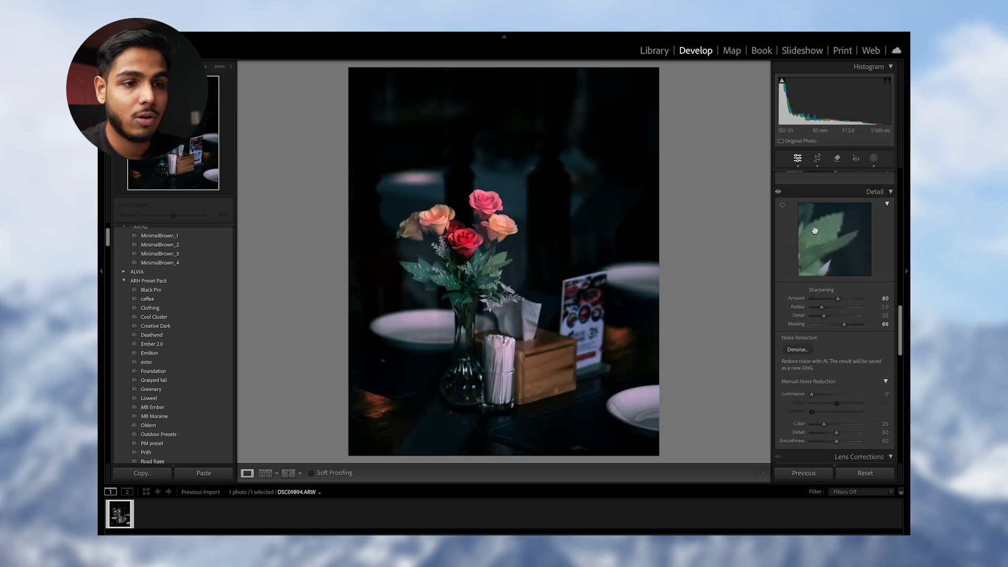
left_click(482, 243)
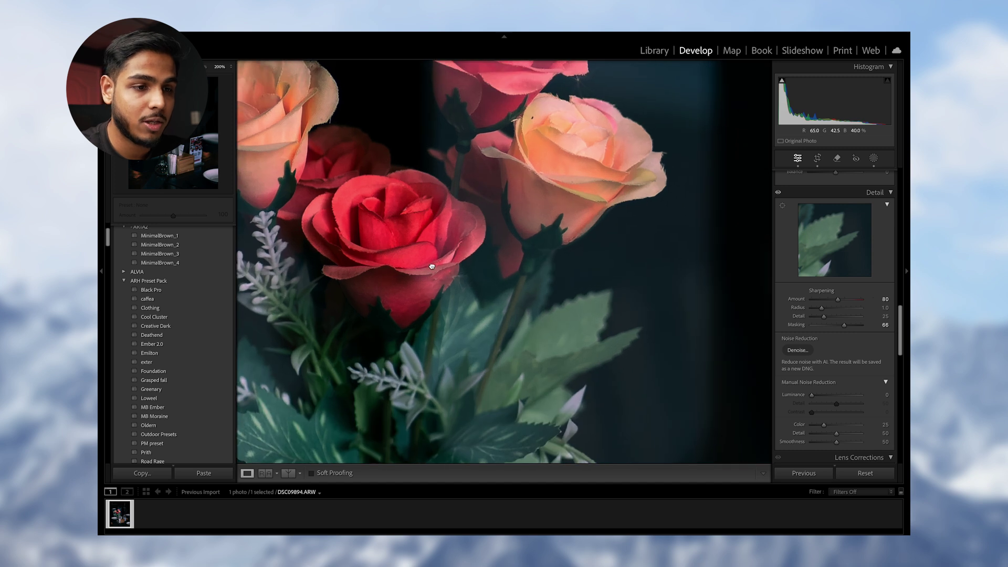
left_click_drag(432, 267, 467, 133)
left_click_drag(432, 338, 476, 182)
left_click(477, 182)
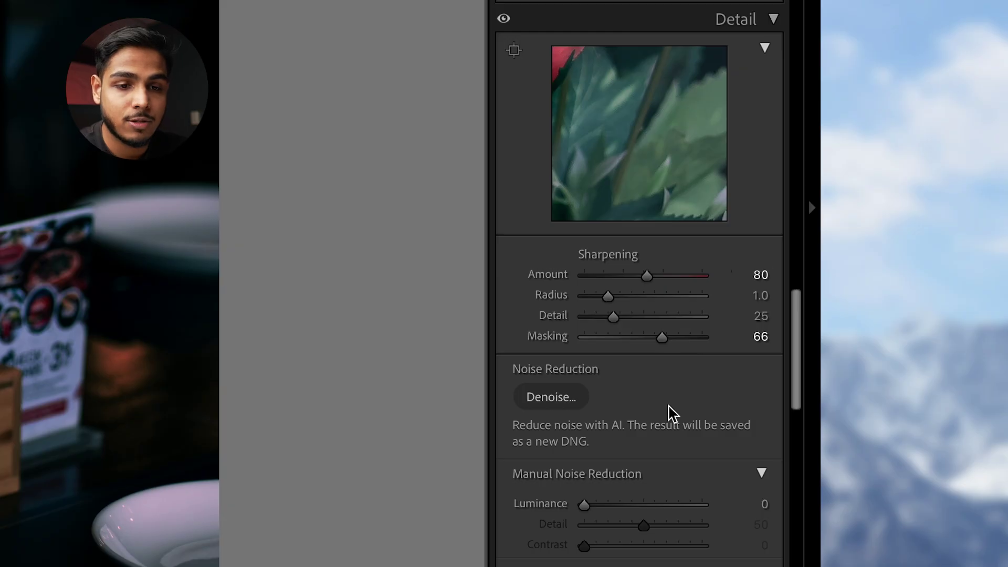
Step: Set the post-crop vignette Amount to -7 with the Highlight Priority style
scroll(669, 412, "down", 5)
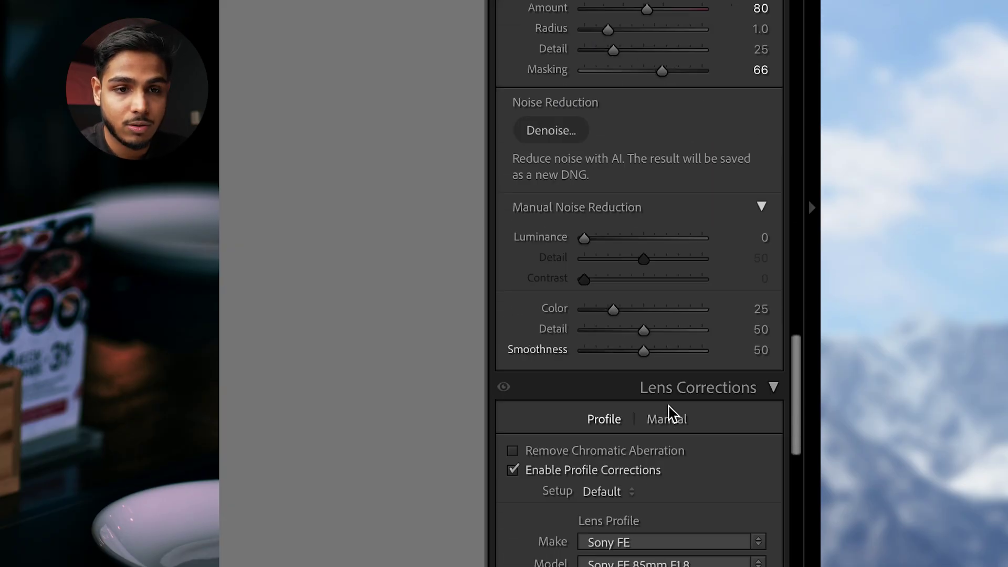
scroll(668, 412, "down", 5)
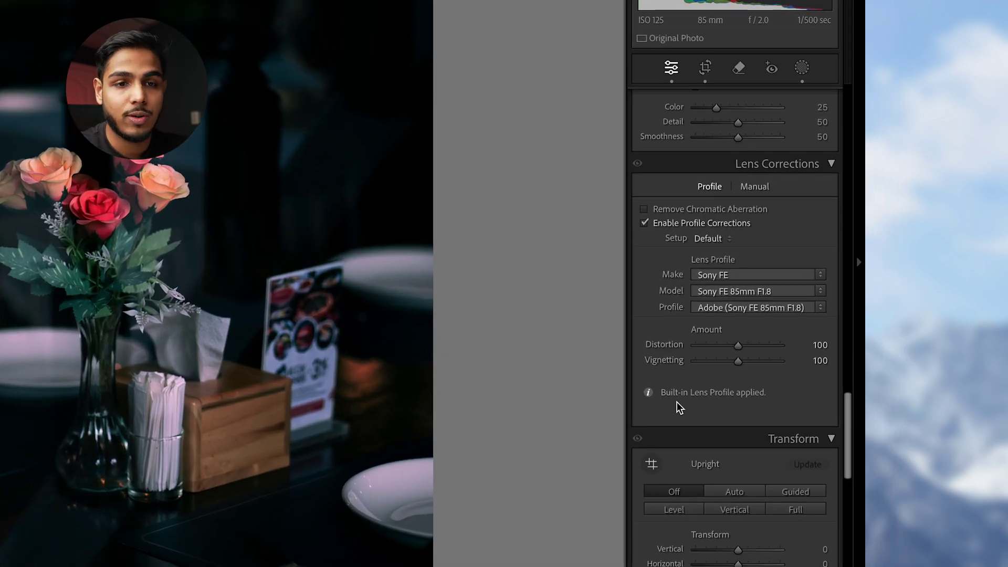
scroll(680, 408, "down", 8)
scroll(680, 408, "up", 4)
scroll(677, 407, "down", 8)
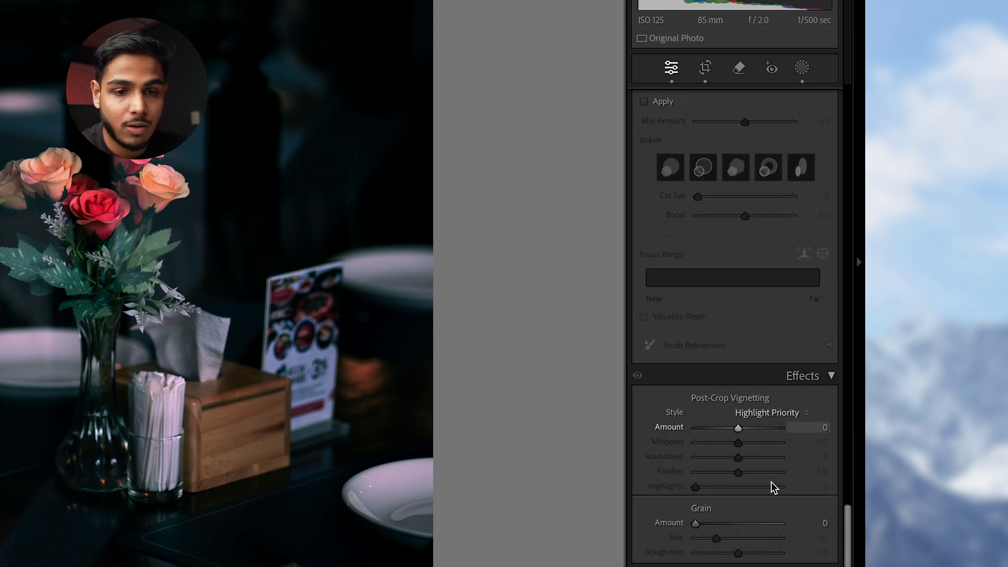
left_click_drag(738, 428, 727, 428)
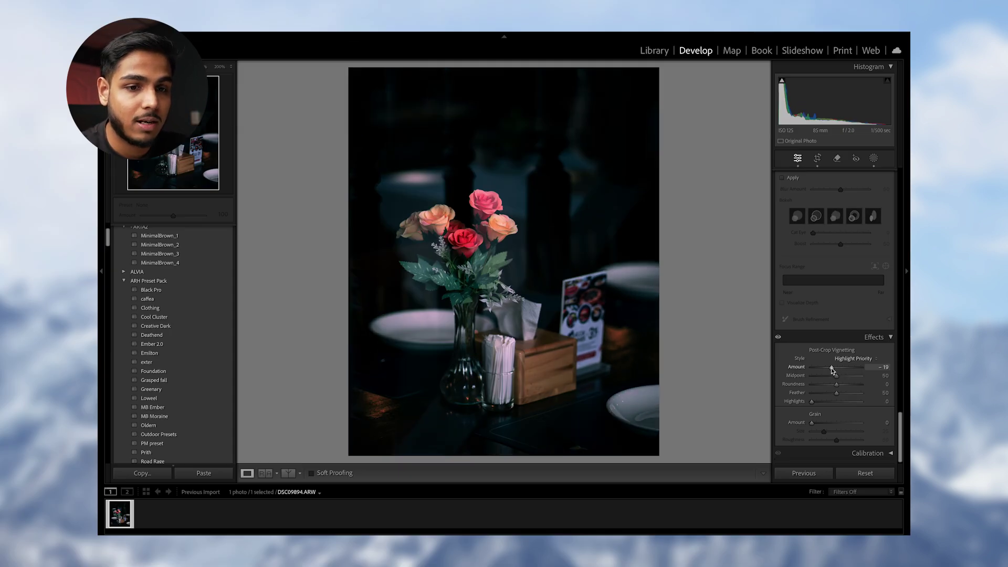
left_click_drag(831, 368, 835, 369)
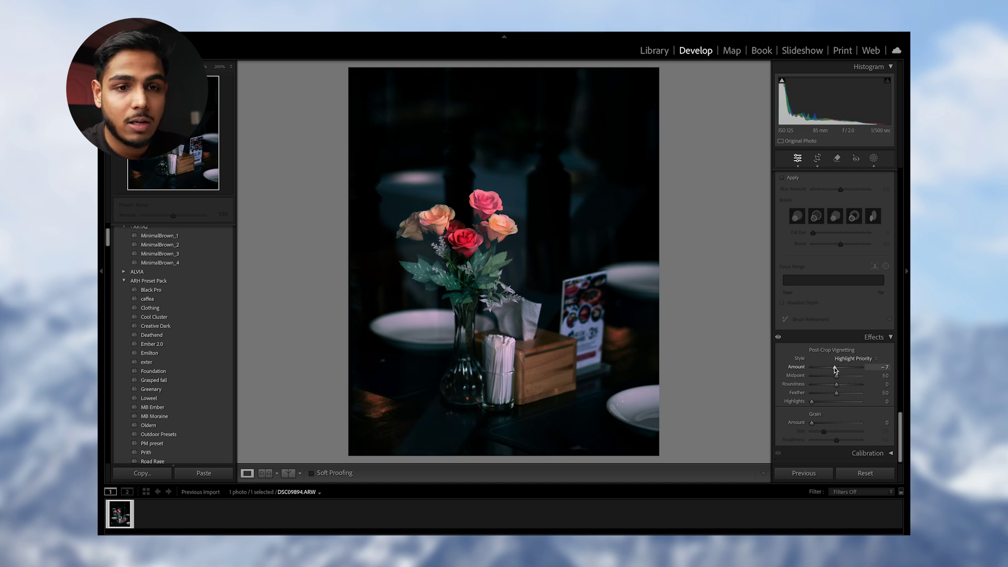
Step: Set the photo's Clarity to +12 and check the red rose up close
scroll(833, 346, "up", 2)
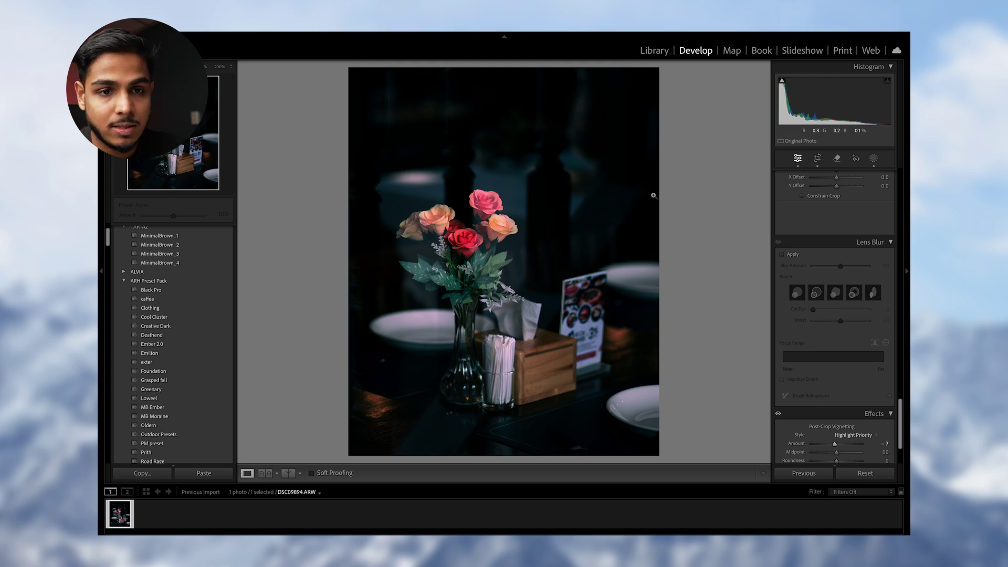
scroll(788, 192, "up", 10)
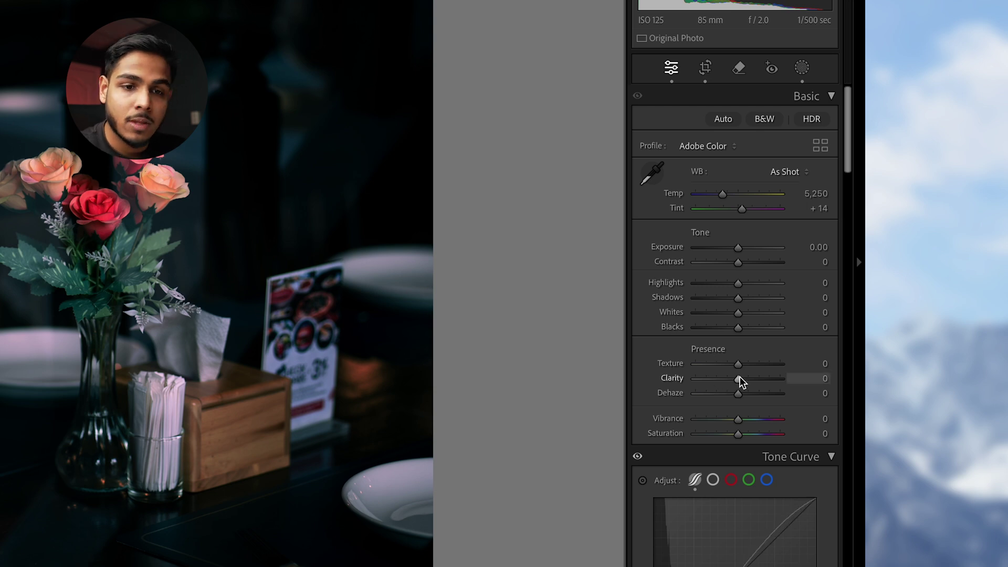
left_click_drag(736, 376, 737, 376)
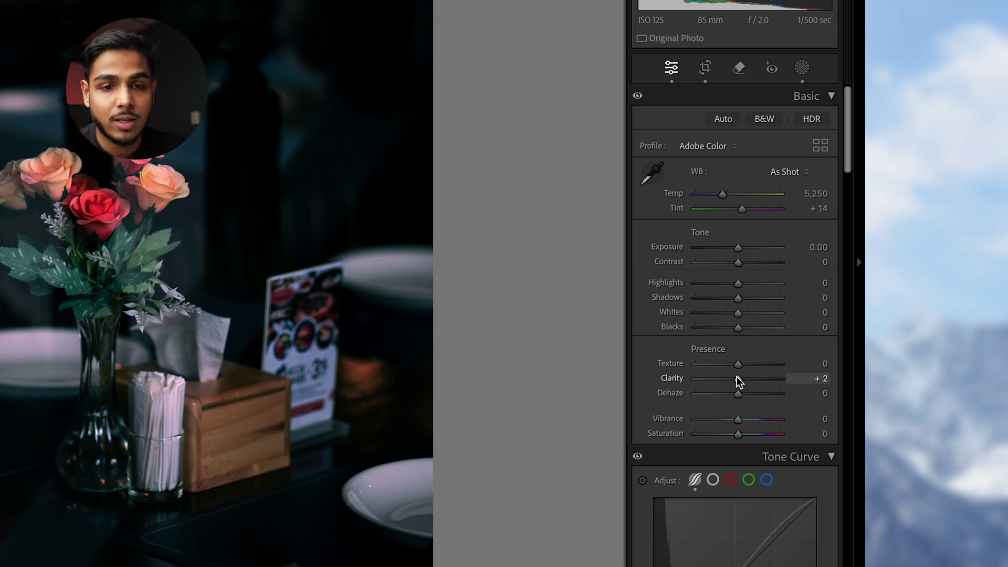
left_click_drag(736, 376, 738, 376)
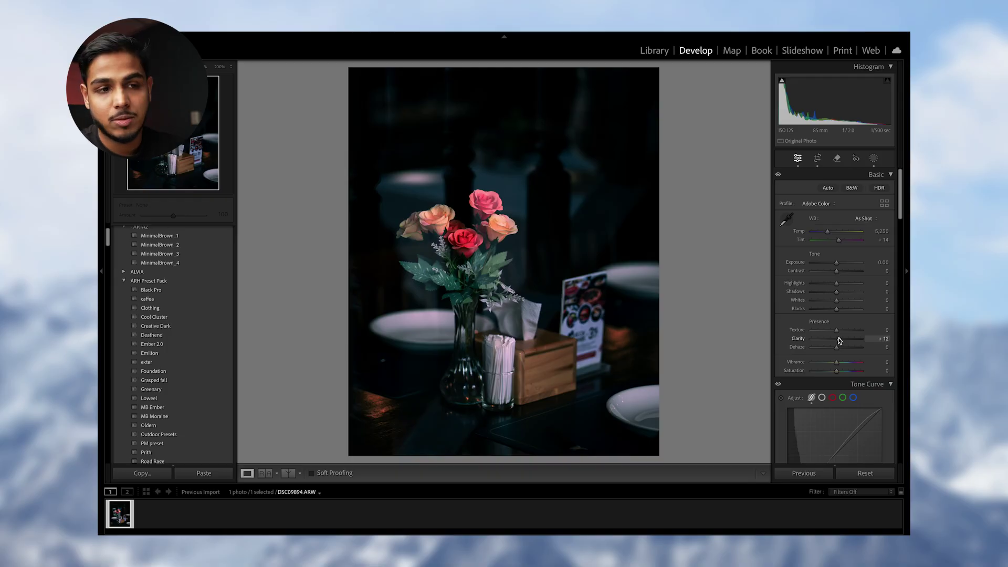
left_click(525, 243)
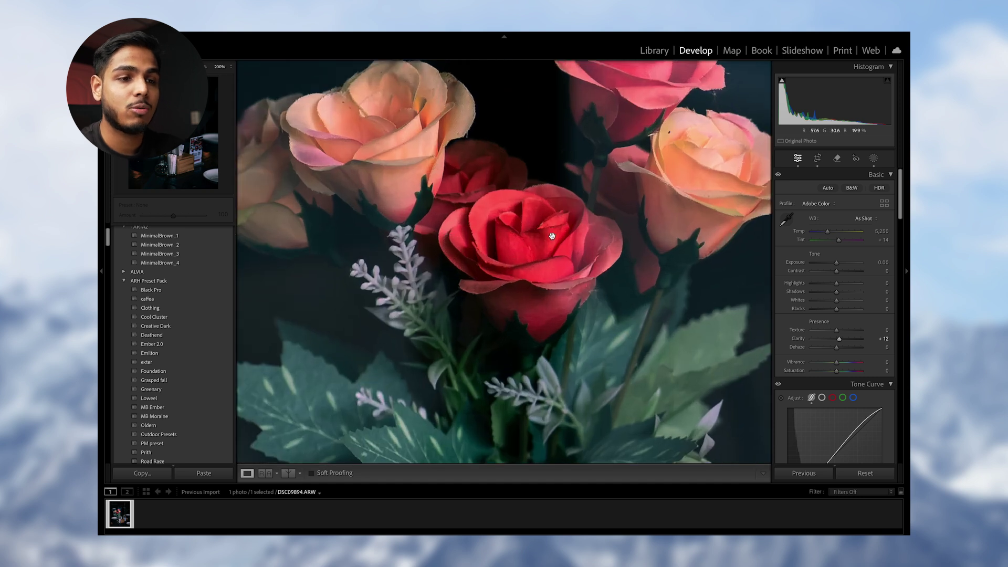
left_click(542, 239)
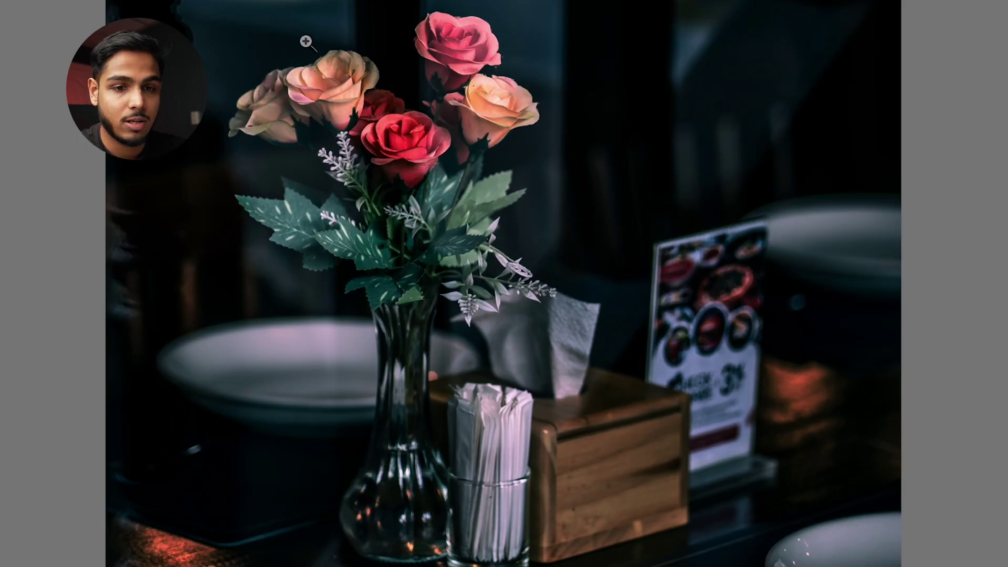
Step: Set the photo's Texture to +10 while viewing the roses and leaves at 200% zoom
key("ctrl+z")
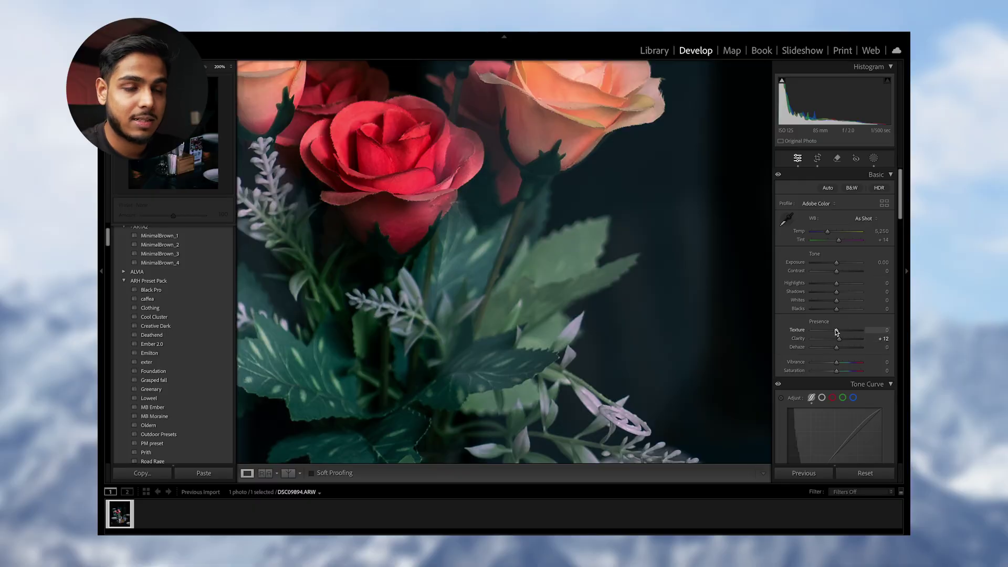
left_click_drag(836, 332, 845, 332)
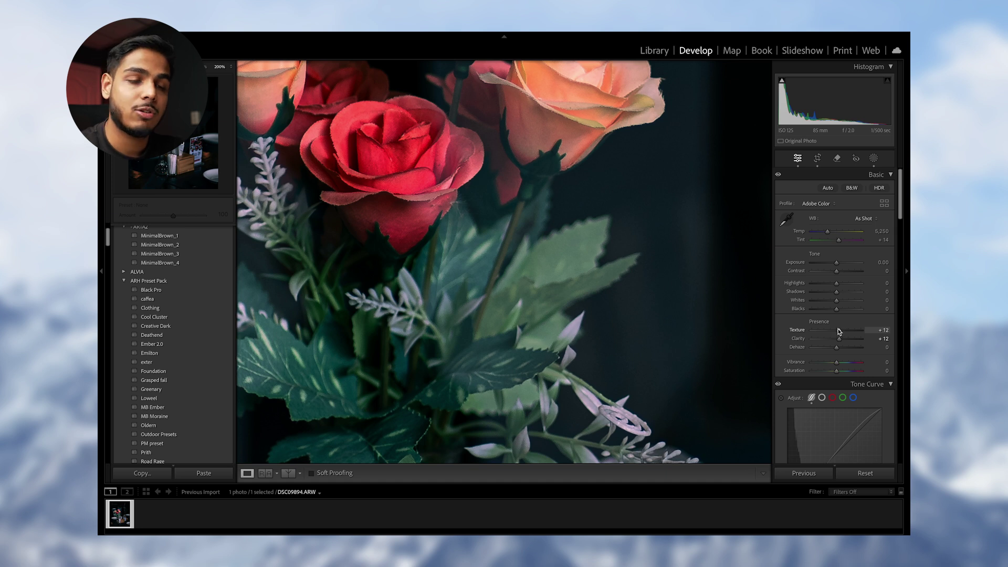
left_click(570, 247)
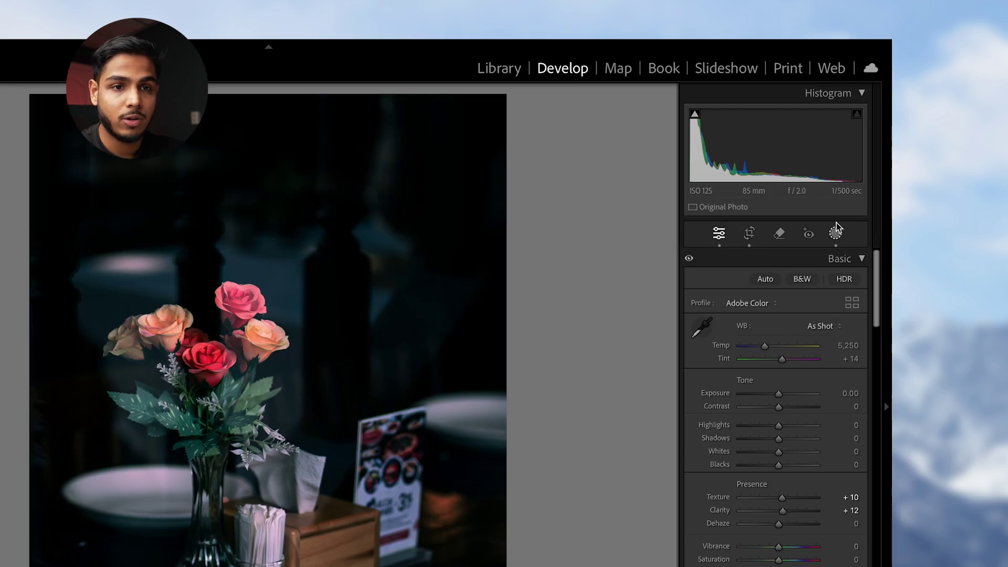
Step: Add a linear gradient mask from the upper-left background down to the top of the vase and raise its Highlights
left_click(874, 158)
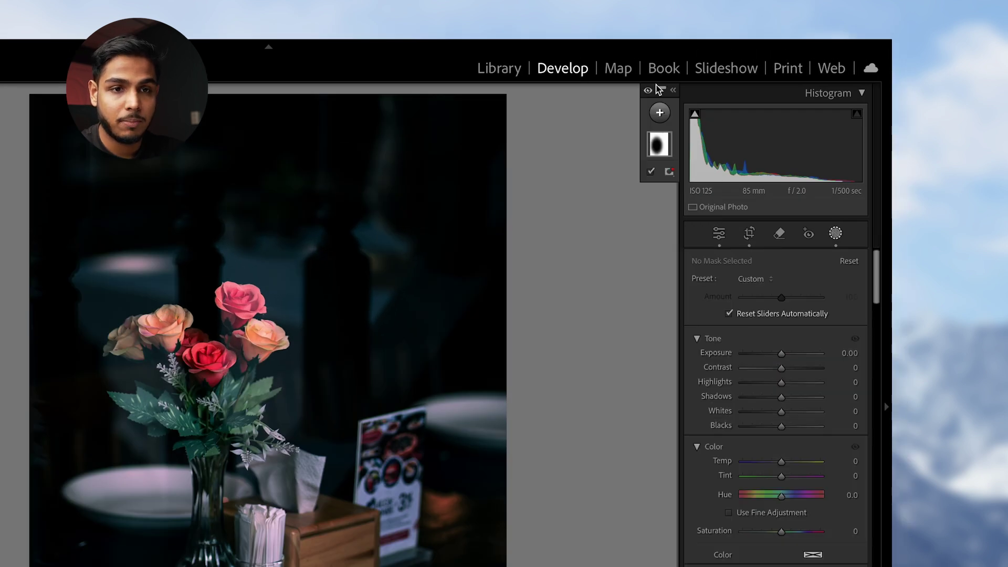
left_click(760, 80)
left_click(687, 258)
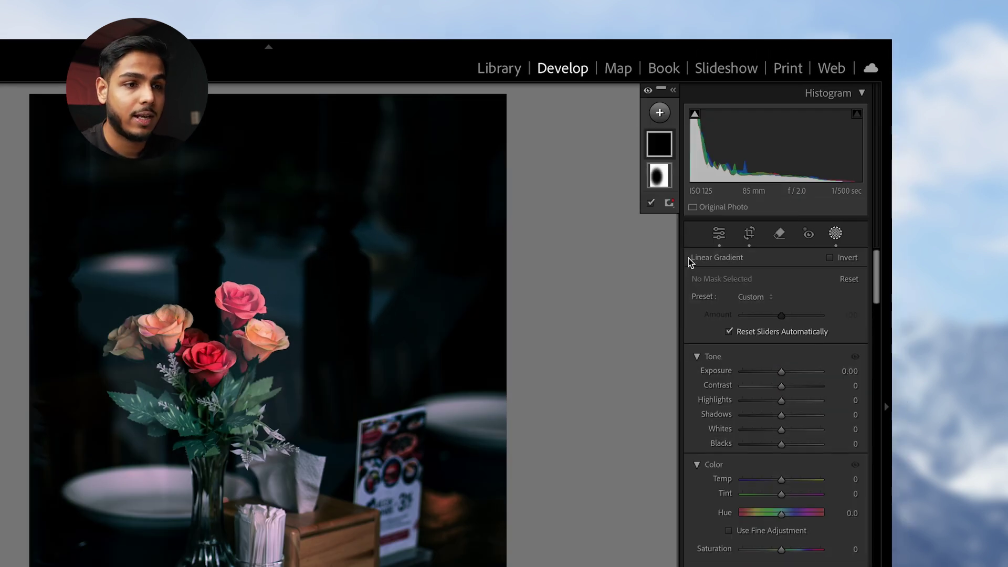
left_click_drag(79, 181, 187, 458)
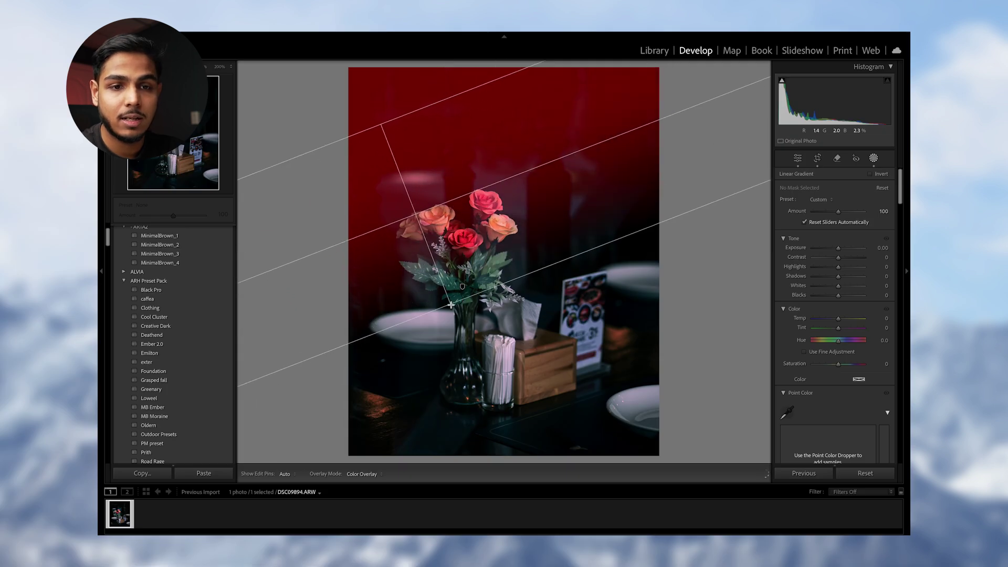
left_click_drag(451, 305, 452, 306)
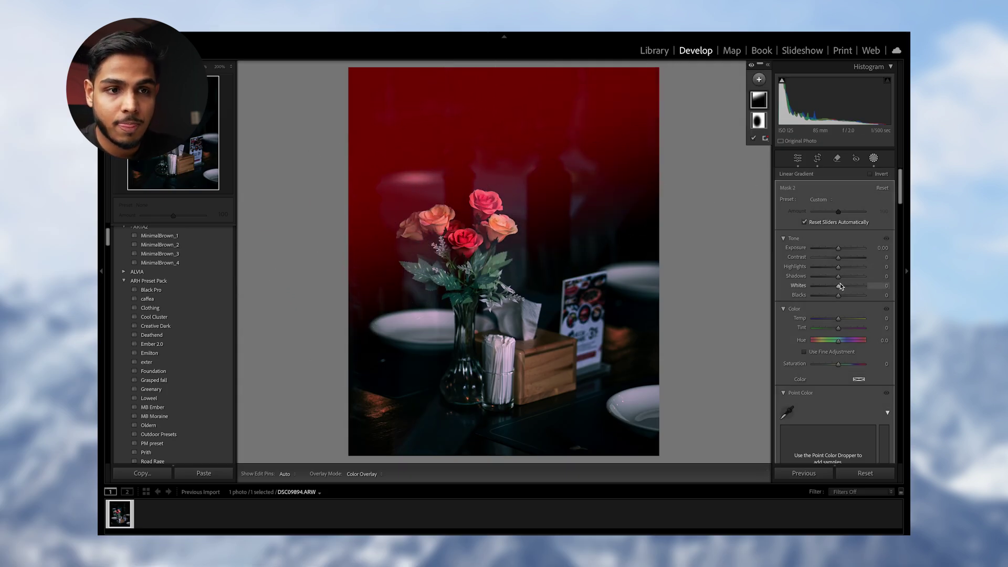
left_click_drag(838, 267, 854, 266)
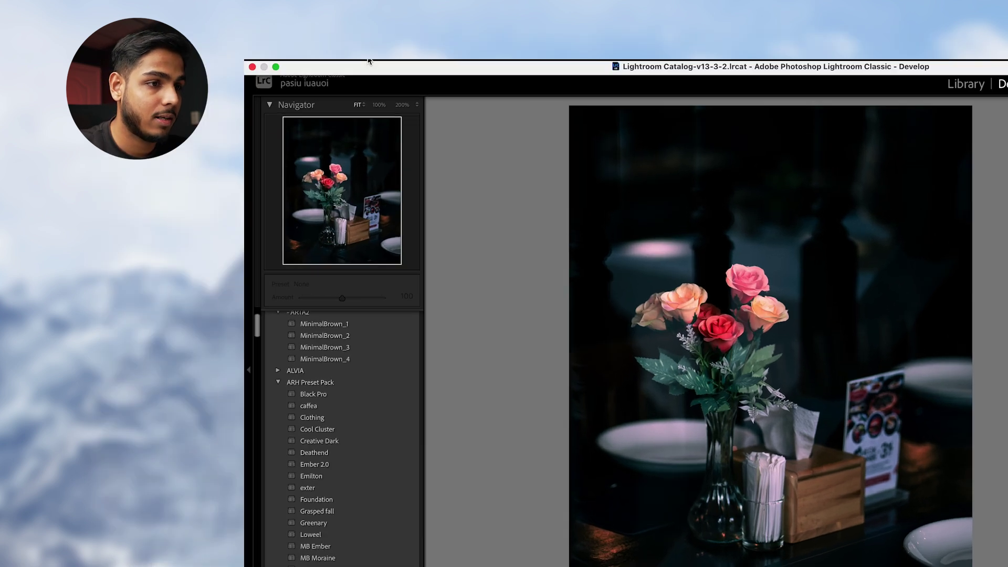
Step: Open the export settings for the edited rose photo
left_click(369, 55)
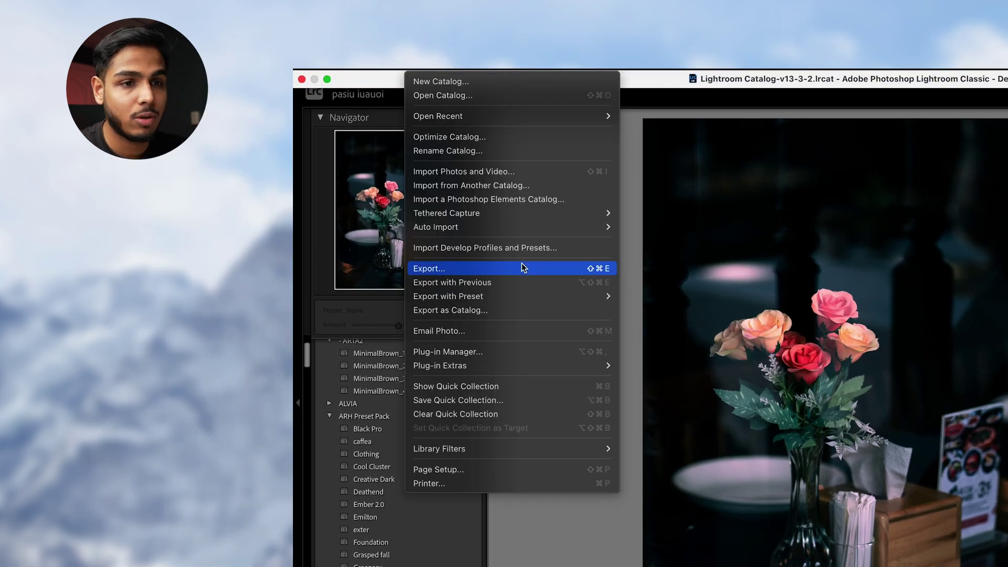
left_click(521, 268)
left_click(574, 245)
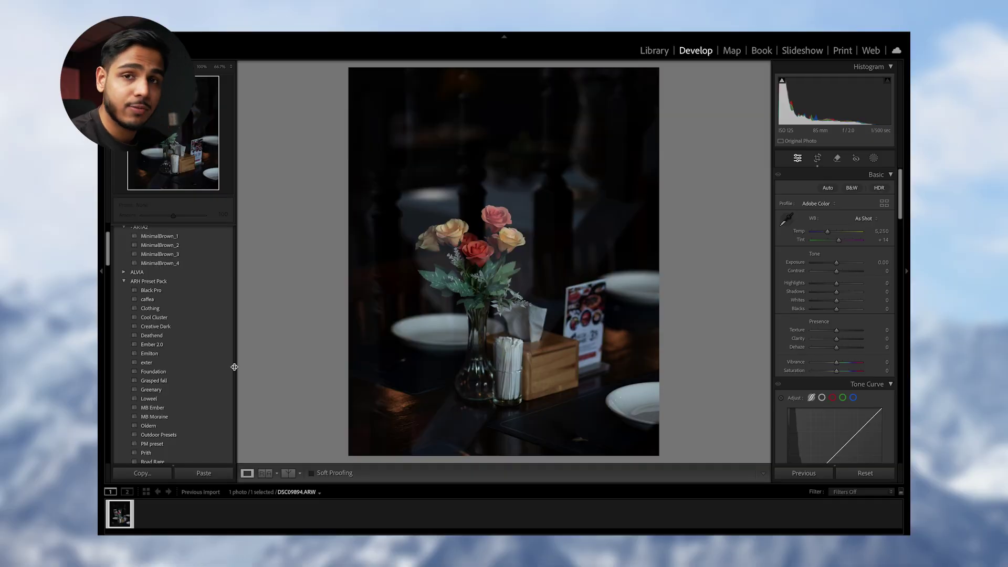
Step: Try the MinimalBrown_3 preset on the unedited photo with its Amount reduced to 29, and undo it
scroll(232, 367, "up", 3)
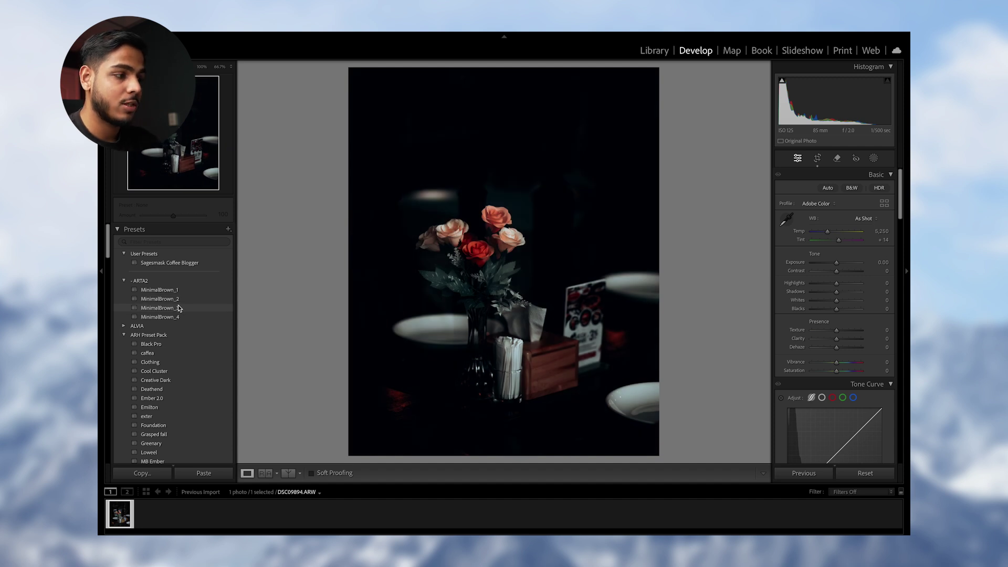
left_click(178, 308)
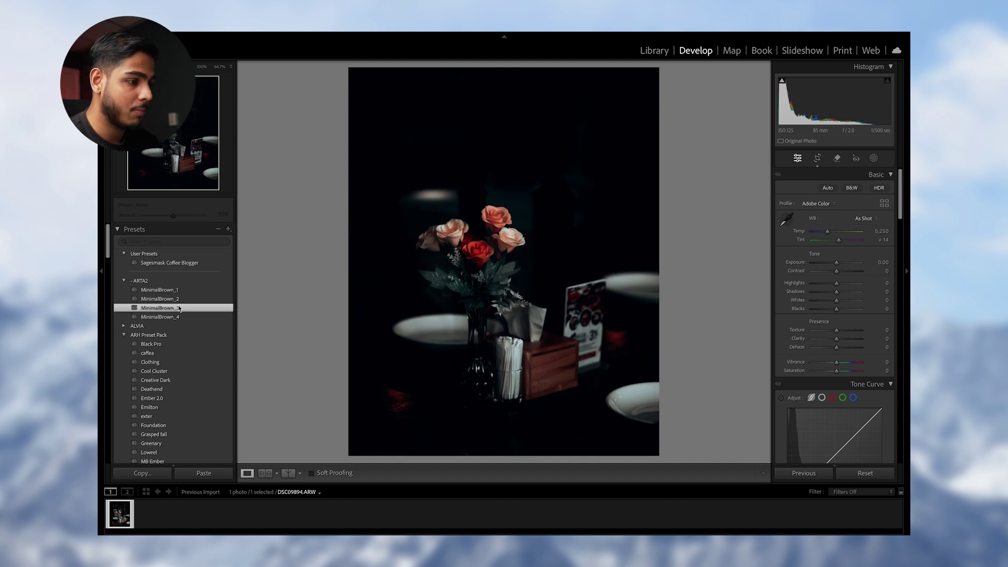
left_click_drag(173, 216, 151, 218)
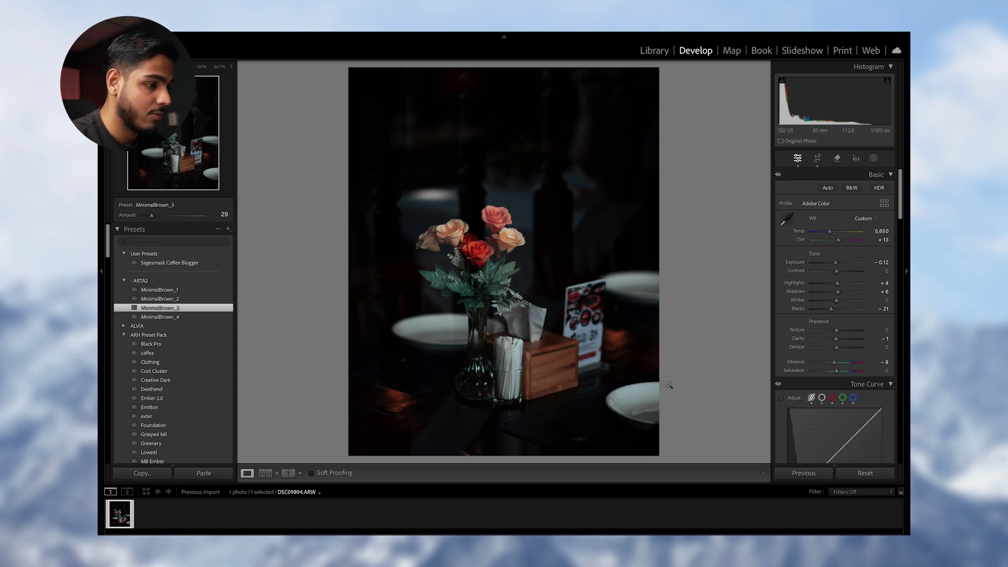
key("ctrl+z")
key("ctrl+z")
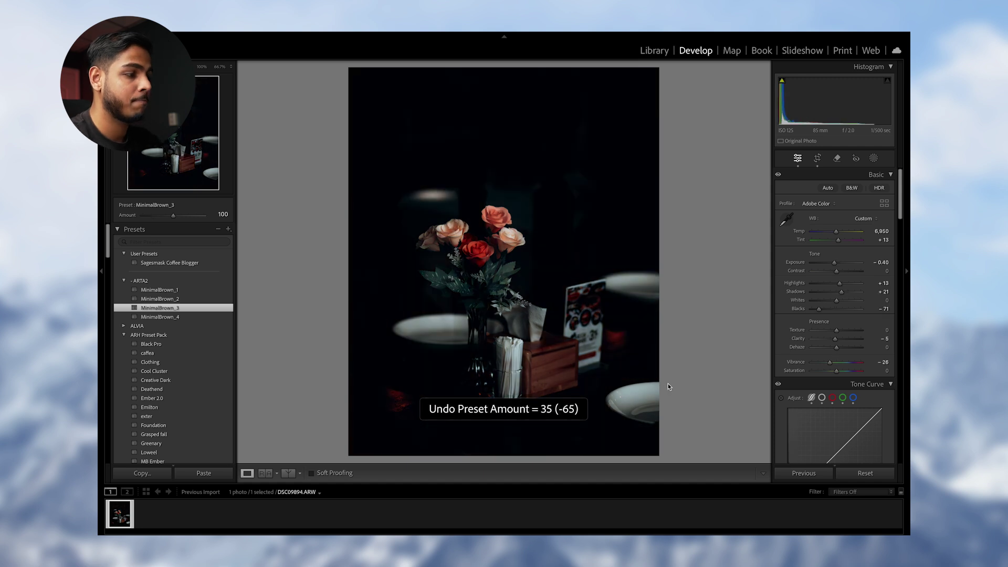
key("ctrl+z")
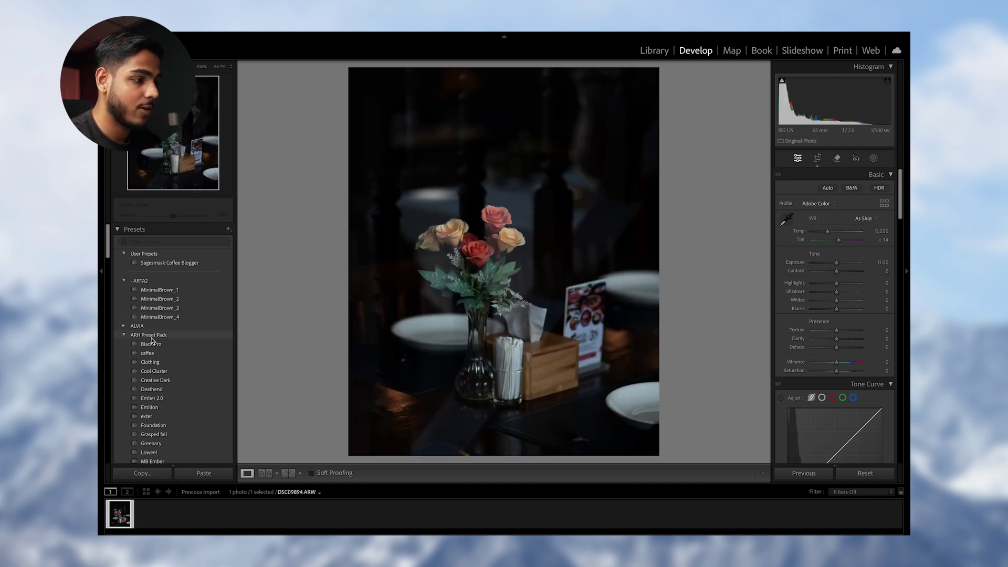
Step: Preview the presets of the ARH Preset Pack on the unedited photo, down to White Plaster
scroll(151, 349, "down", 2)
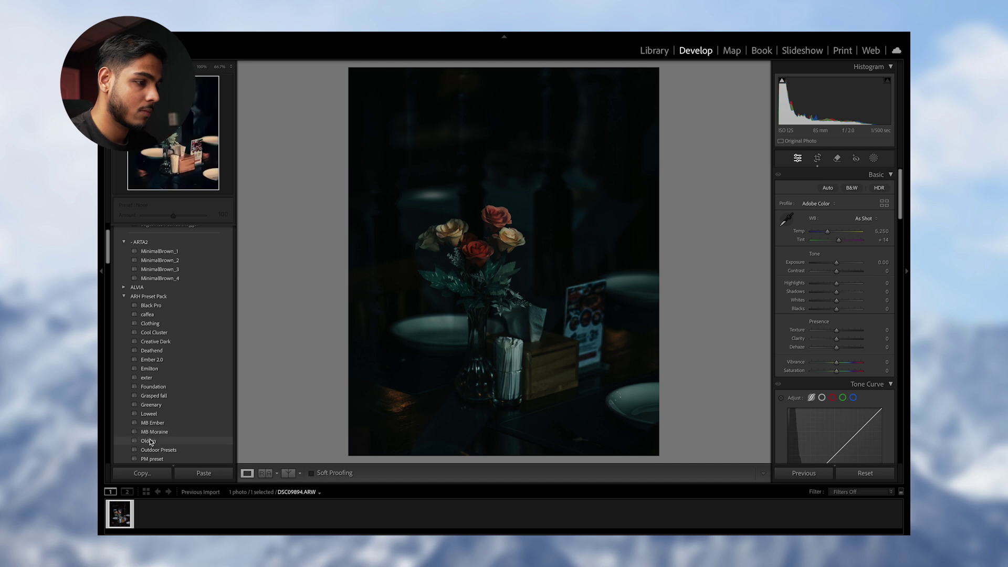
scroll(151, 440, "down", 2)
scroll(151, 442, "down", 4)
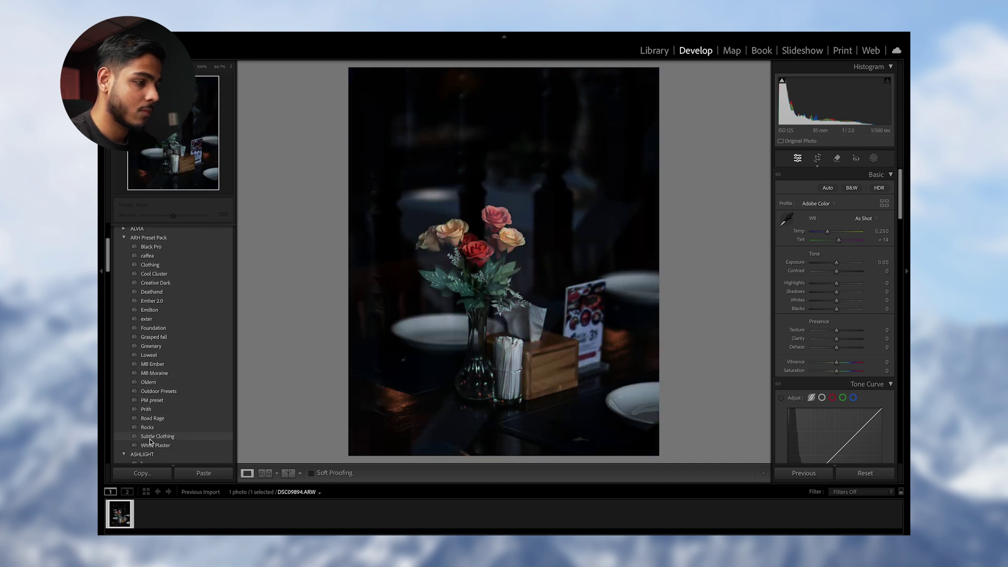
scroll(151, 440, "down", 3)
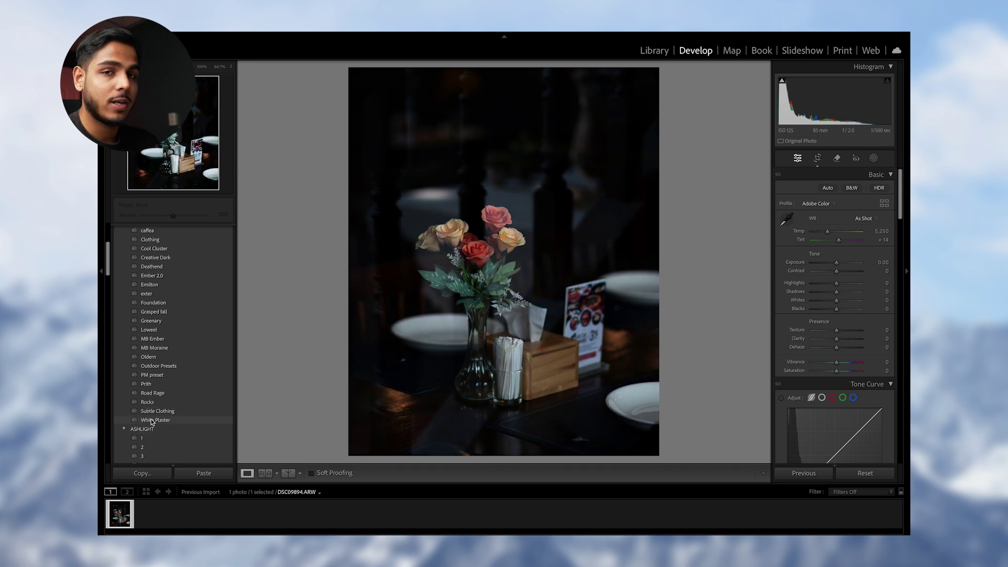